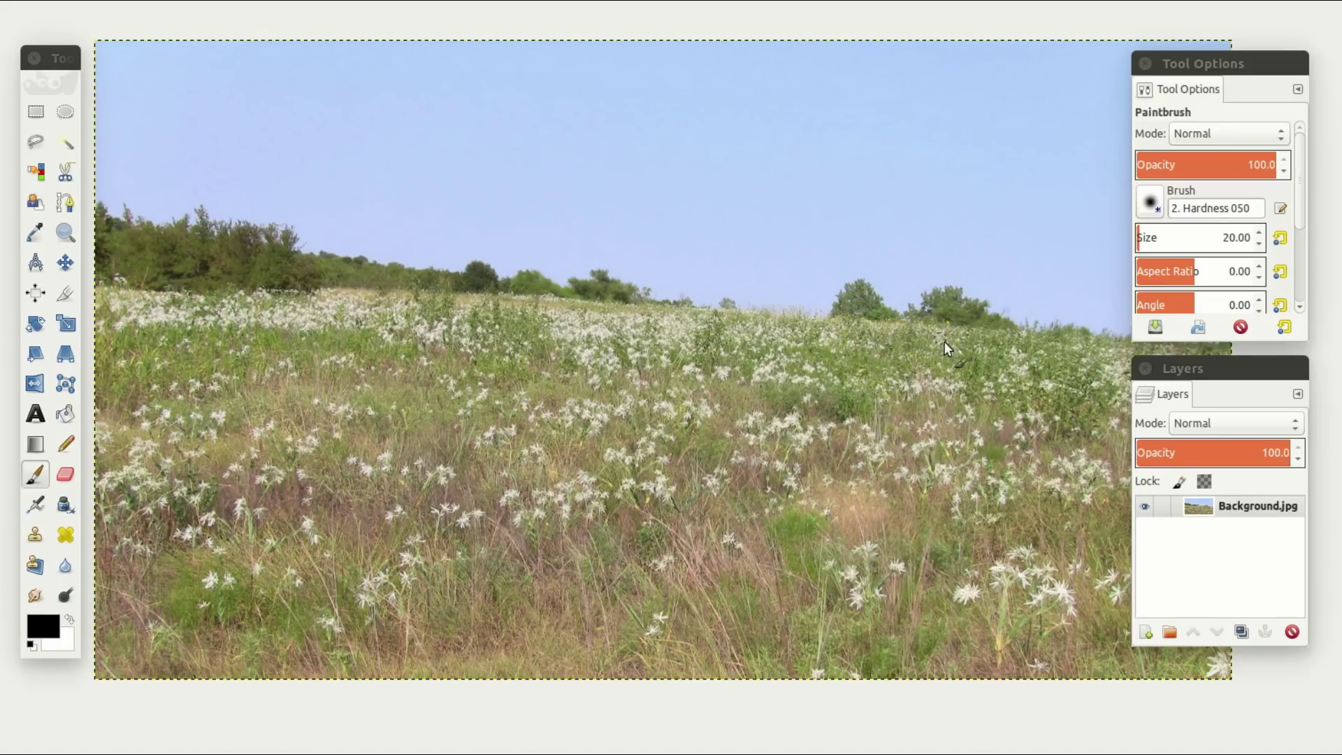
# Add a new transparent layer above the Background.jpg photo layer
pyautogui.click(1223, 510)
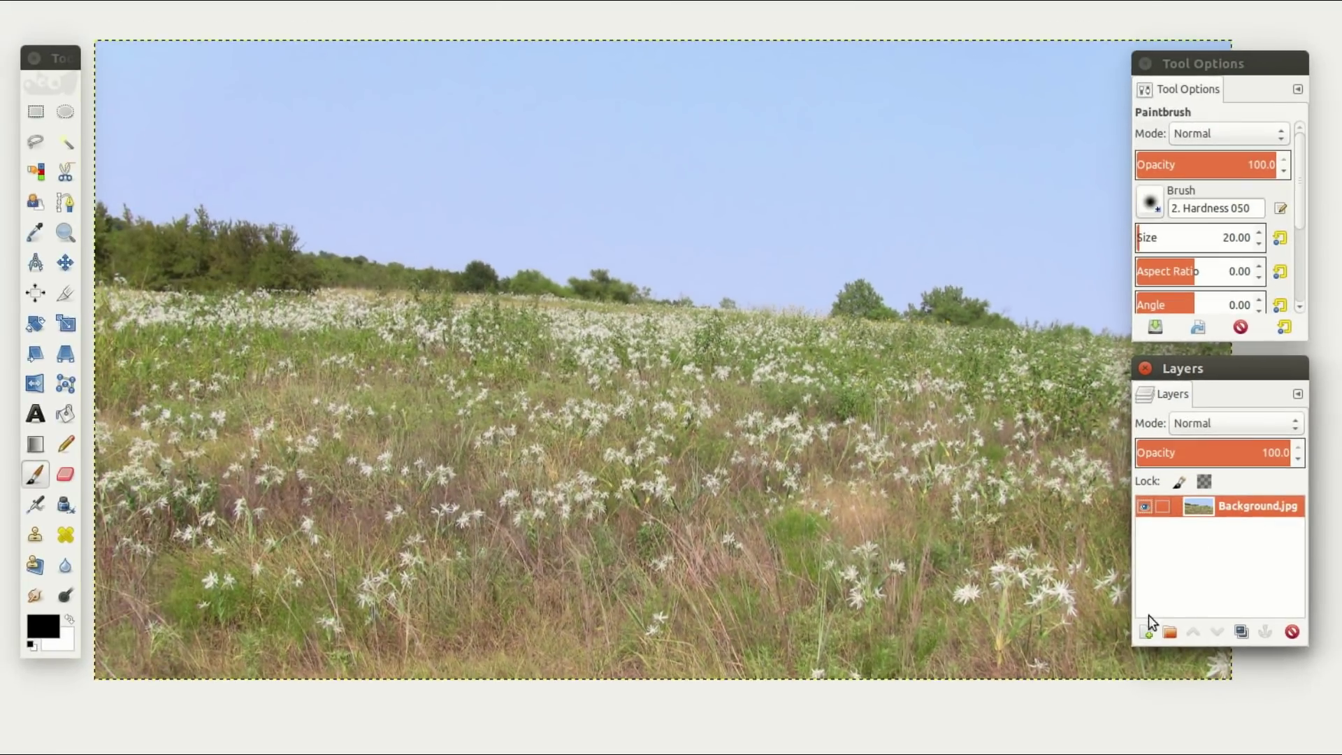
pyautogui.click(1037, 749)
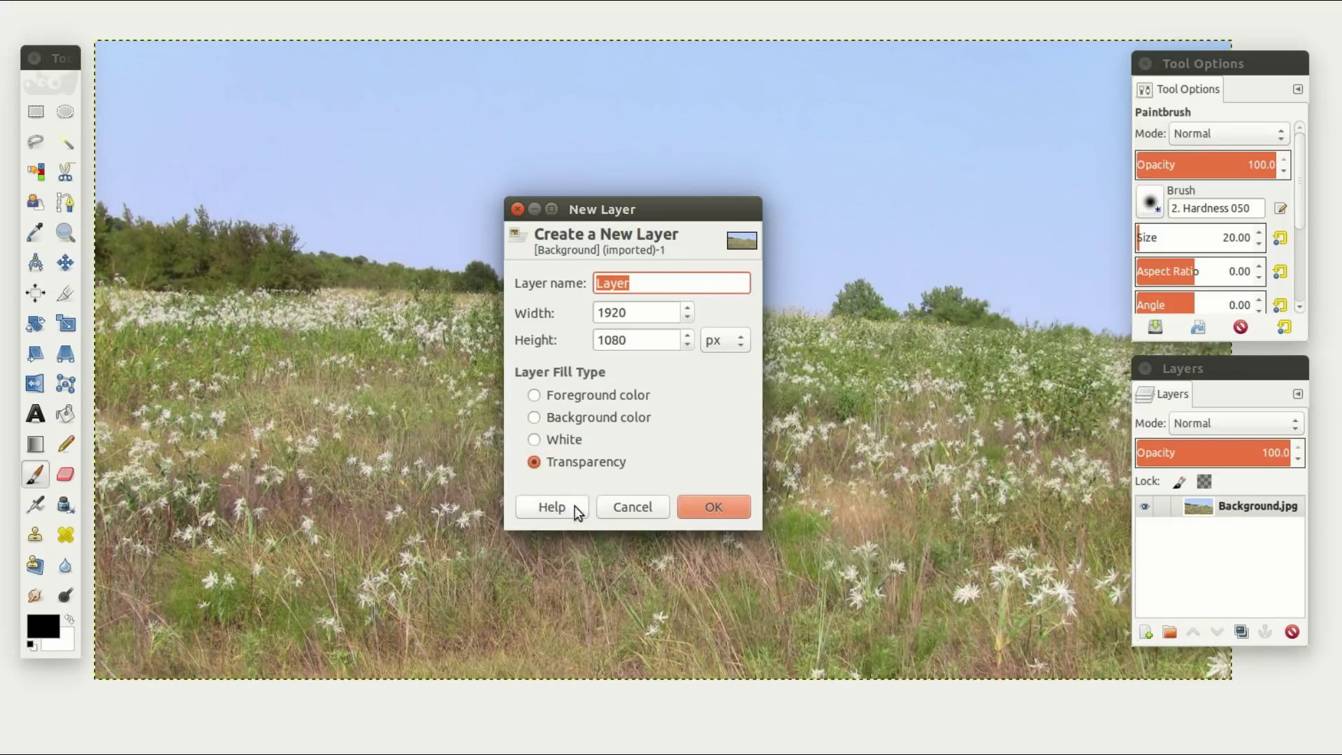
pyautogui.click(718, 503)
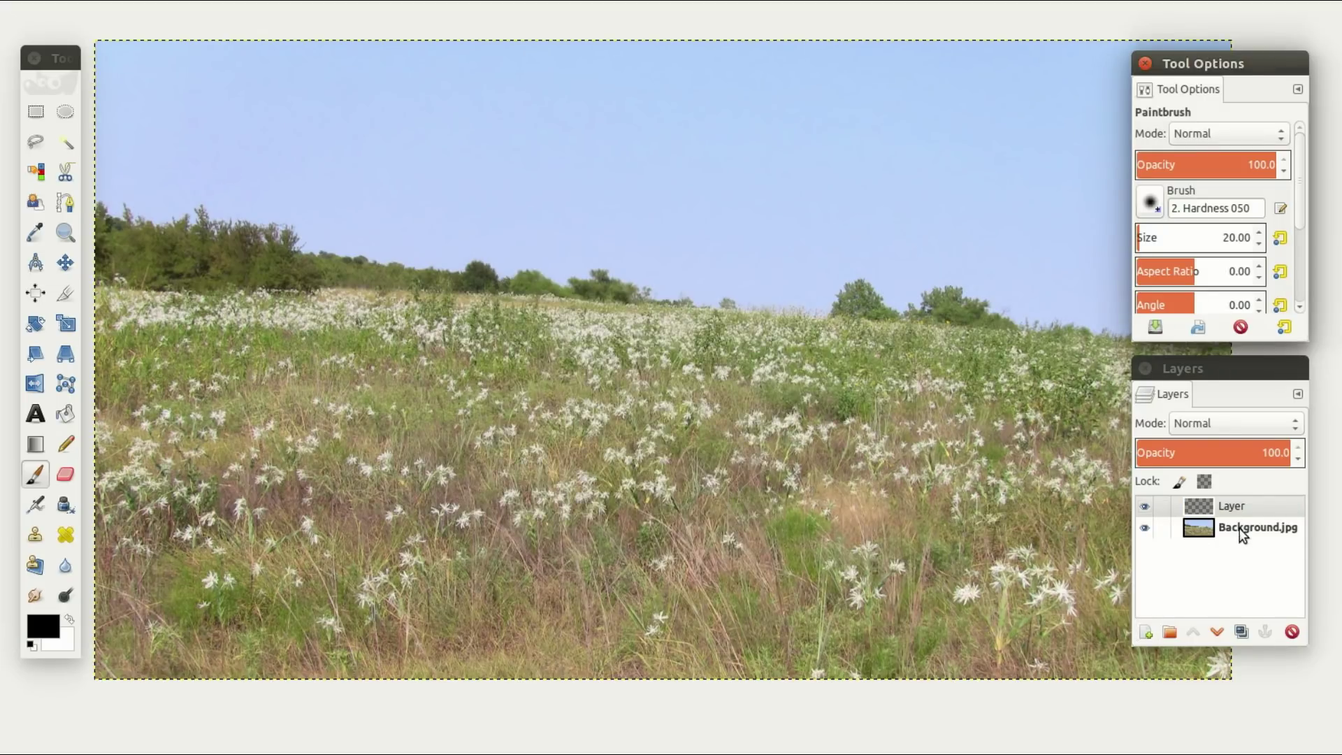
# Add a black-filled layer below the photo and swap the foreground colour to white
pyautogui.click(1239, 527)
pyautogui.click(1148, 632)
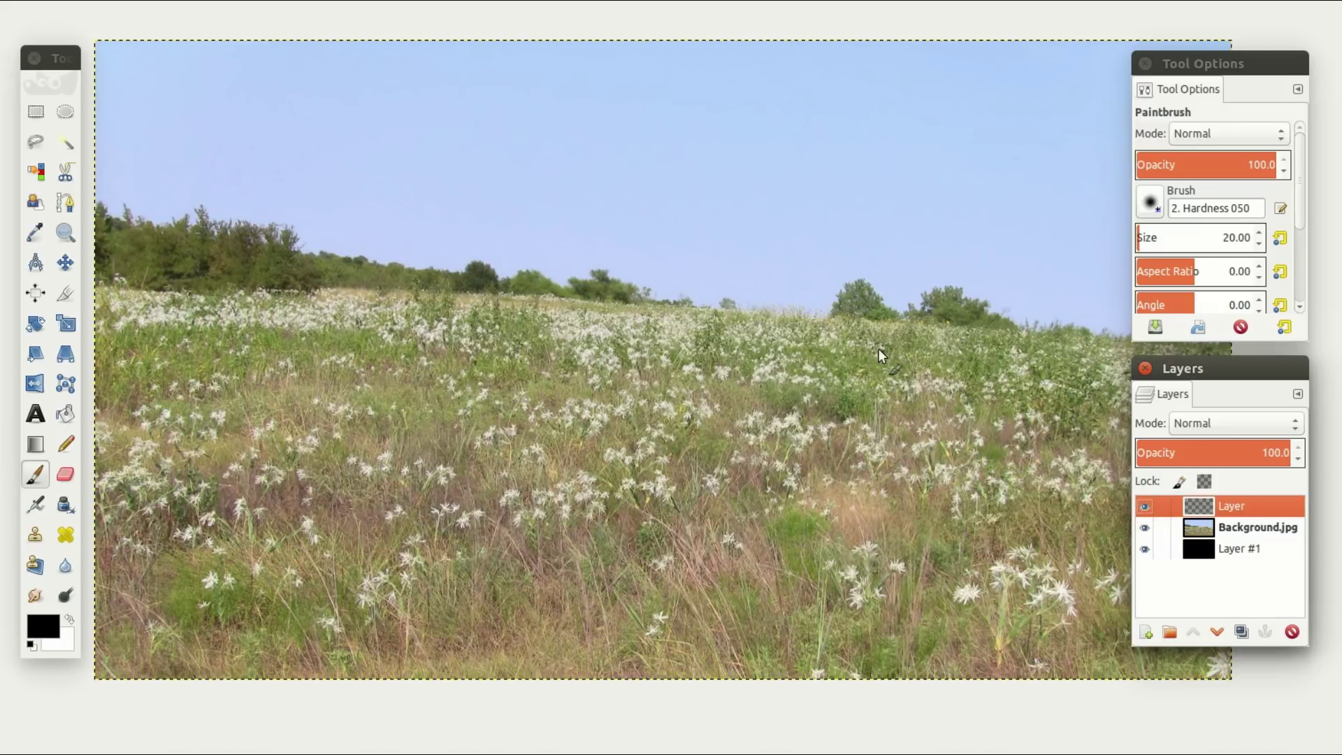
pyautogui.click(69, 619)
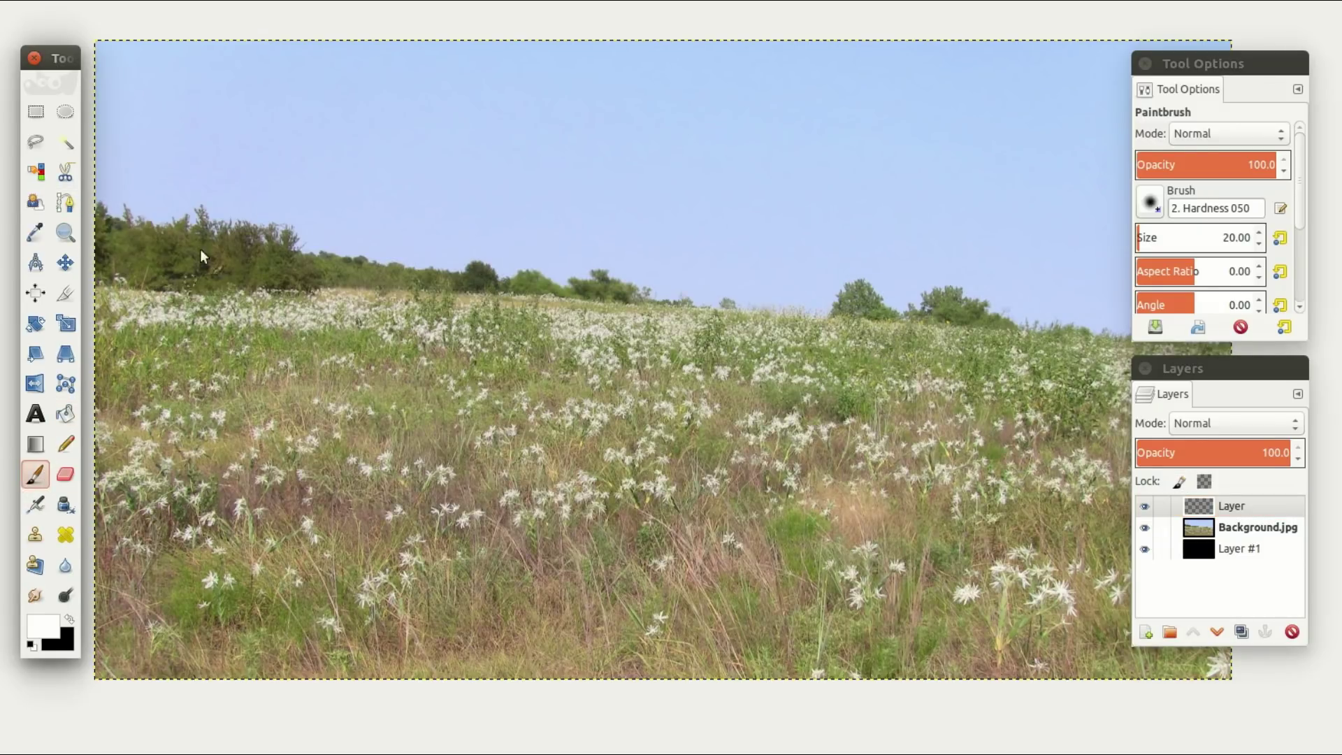
# With a brush of about 130 px, paint white across the sky down to the blue band above the trees
pyautogui.click(112, 46)
pyautogui.moveTo(124, 43)
pyautogui.mouseDown()
pyautogui.moveTo(161, 53)
pyautogui.moveTo(241, 38)
pyautogui.moveTo(68, 66)
pyautogui.moveTo(99, 91)
pyautogui.mouseUp()
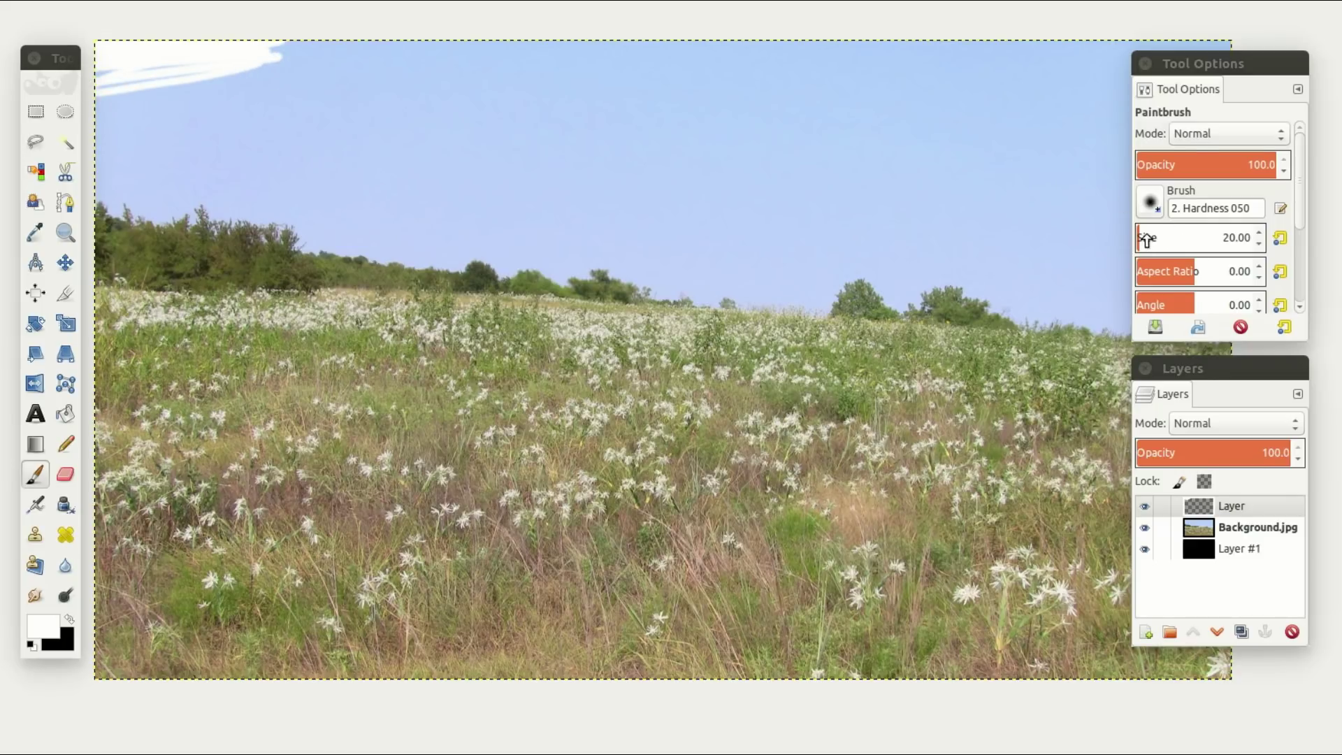
pyautogui.moveTo(1145, 237); pyautogui.dragTo(1152, 240)
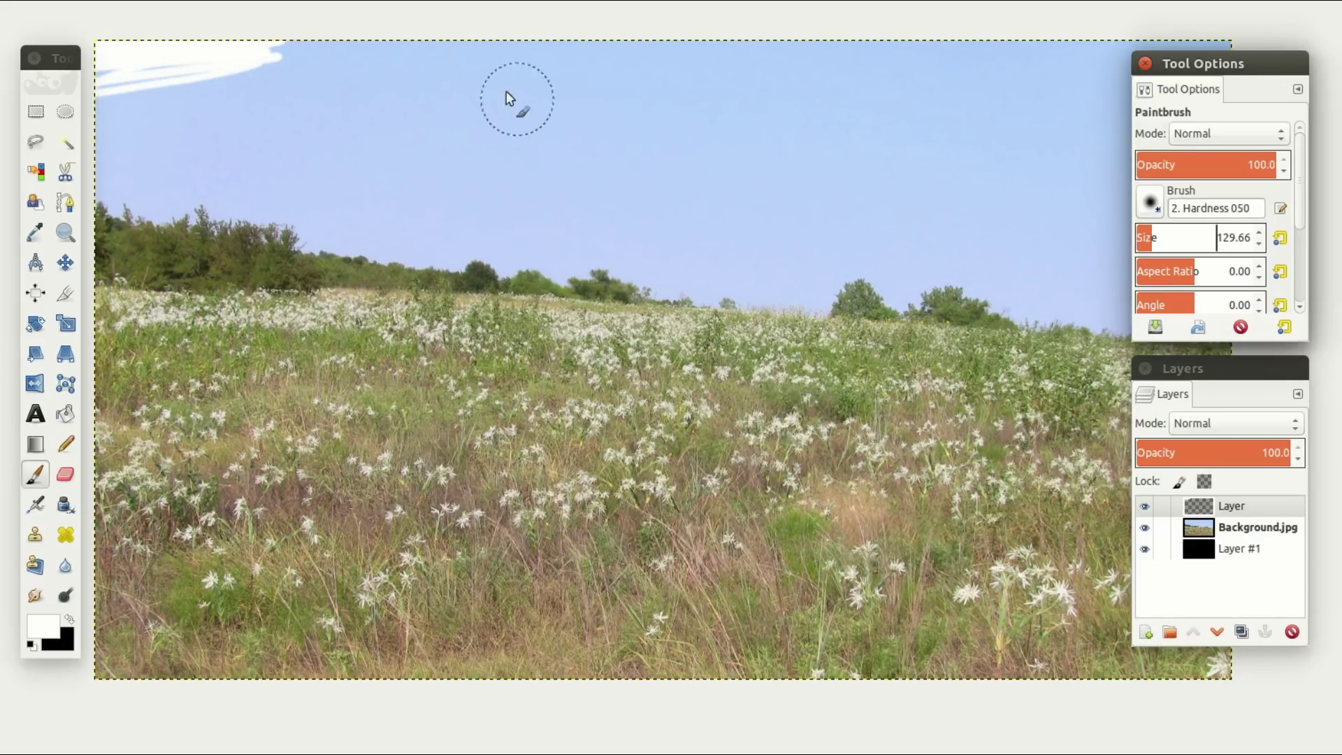
pyautogui.moveTo(498, 96)
pyautogui.mouseDown()
pyautogui.moveTo(40, 87)
pyautogui.moveTo(594, 45)
pyautogui.moveTo(164, 48)
pyautogui.moveTo(1275, 29)
pyautogui.moveTo(344, 56)
pyautogui.moveTo(1206, 53)
pyautogui.moveTo(480, 90)
pyautogui.moveTo(1296, 76)
pyautogui.moveTo(563, 97)
pyautogui.moveTo(975, 110)
pyautogui.moveTo(604, 123)
pyautogui.moveTo(1295, 148)
pyautogui.moveTo(695, 169)
pyautogui.moveTo(939, 210)
pyautogui.moveTo(890, 237)
pyautogui.moveTo(1040, 254)
pyautogui.mouseUp()
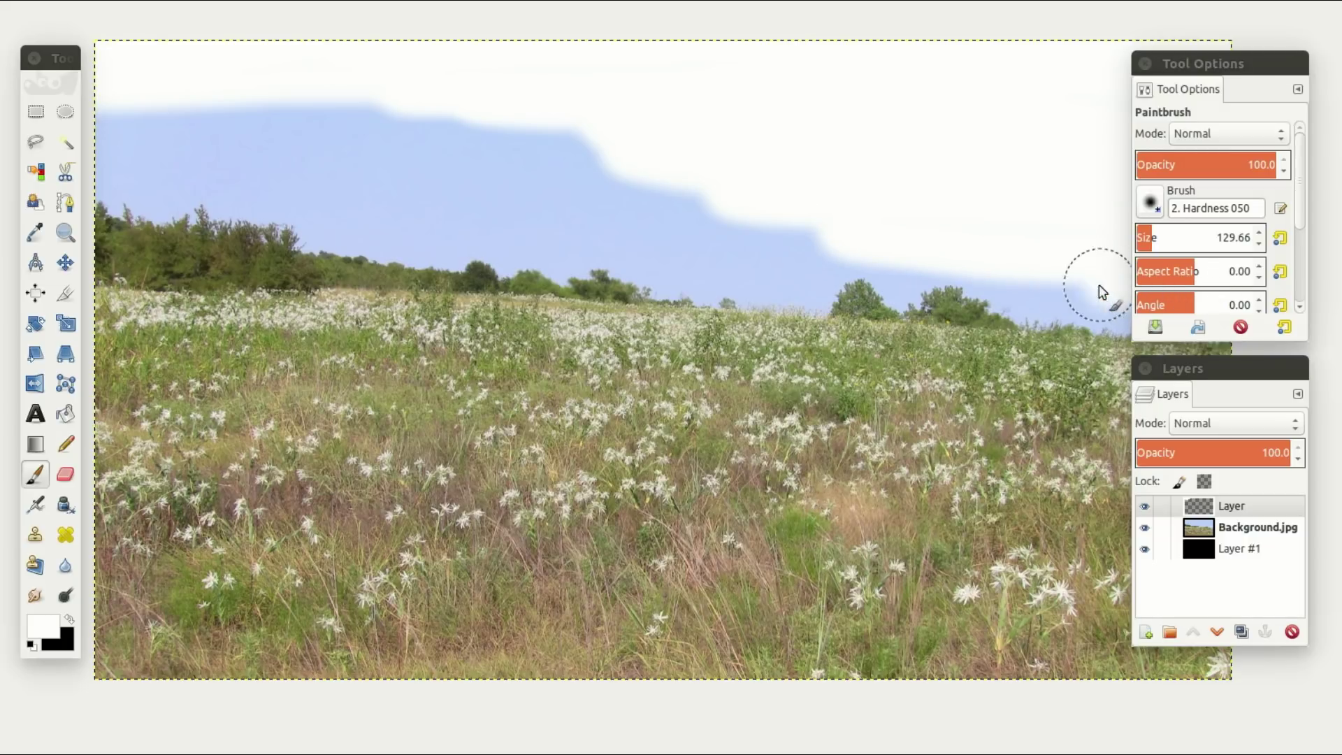
pyautogui.moveTo(1099, 285)
pyautogui.mouseDown()
pyautogui.moveTo(1029, 290)
pyautogui.moveTo(930, 253)
pyautogui.moveTo(897, 271)
pyautogui.moveTo(839, 240)
pyautogui.moveTo(808, 256)
pyautogui.moveTo(805, 281)
pyautogui.moveTo(651, 242)
pyautogui.moveTo(706, 221)
pyautogui.moveTo(660, 204)
pyautogui.moveTo(636, 224)
pyautogui.moveTo(548, 183)
pyautogui.moveTo(572, 129)
pyautogui.moveTo(581, 154)
pyautogui.moveTo(486, 167)
pyautogui.moveTo(505, 153)
pyautogui.moveTo(384, 144)
pyautogui.moveTo(384, 164)
pyautogui.moveTo(283, 123)
pyautogui.moveTo(132, 138)
pyautogui.mouseUp()
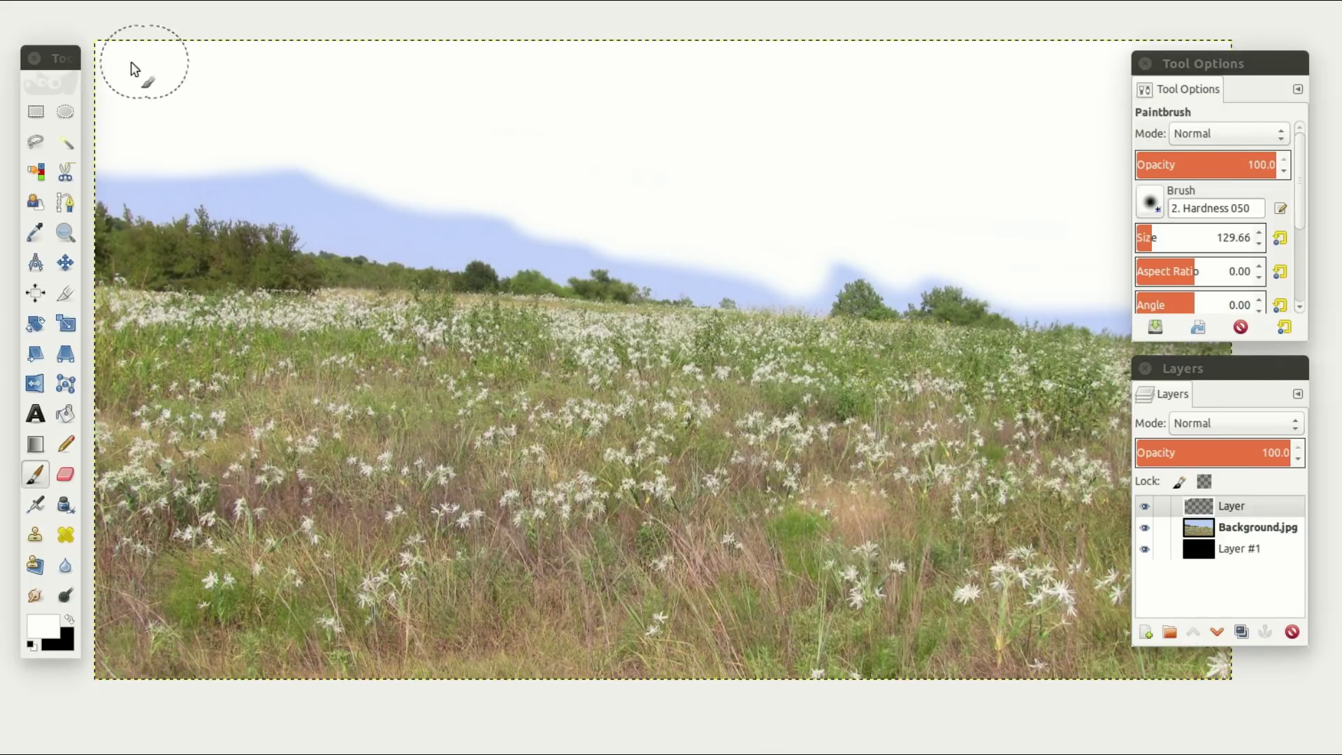
pyautogui.moveTo(403, 203)
pyautogui.mouseDown()
pyautogui.moveTo(598, 230)
pyautogui.moveTo(1051, 246)
pyautogui.mouseUp()
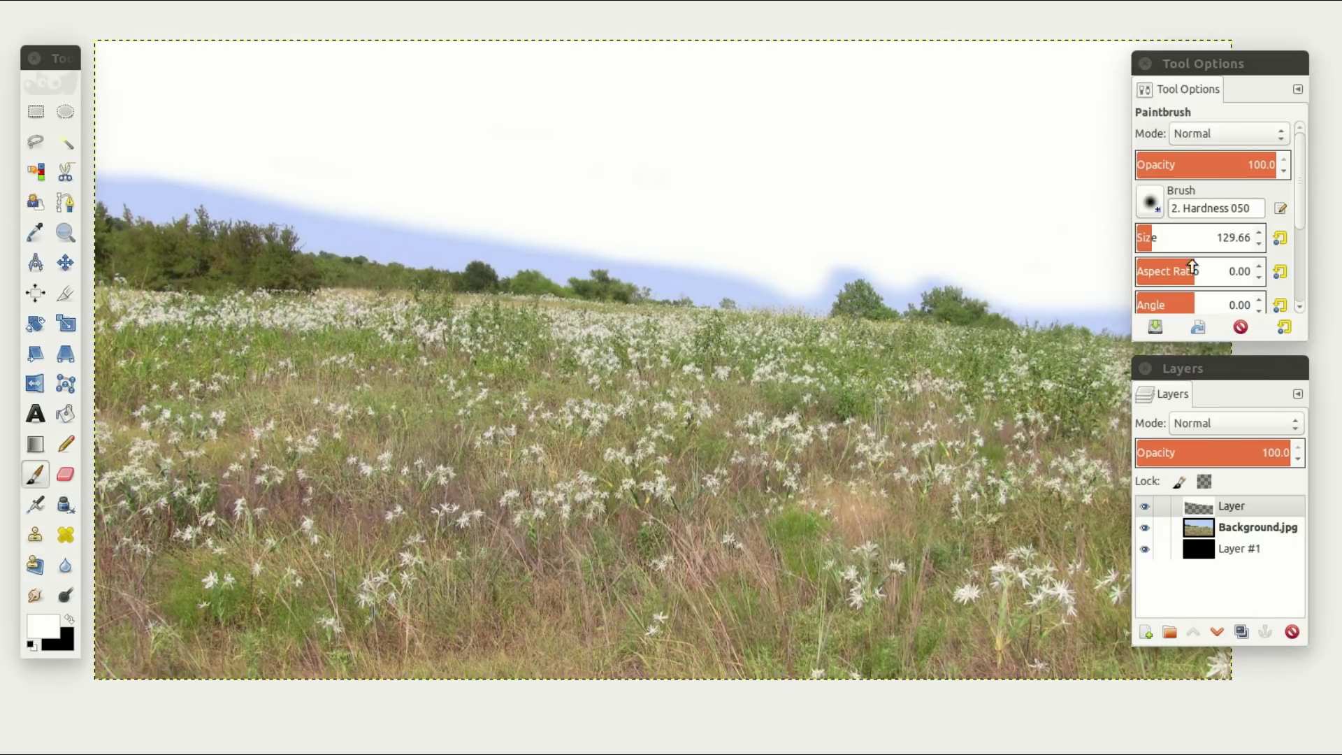
# Shrink the brush size and toggle the photo's visibility to check the painted sky
pyautogui.click(1147, 228)
pyautogui.press('Delete')
pyautogui.press('Delete')
pyautogui.press('Delete')
pyautogui.press('Delete')
pyautogui.press('Delete')
pyautogui.press('Delete')
pyautogui.write('1')
pyautogui.press('Return')
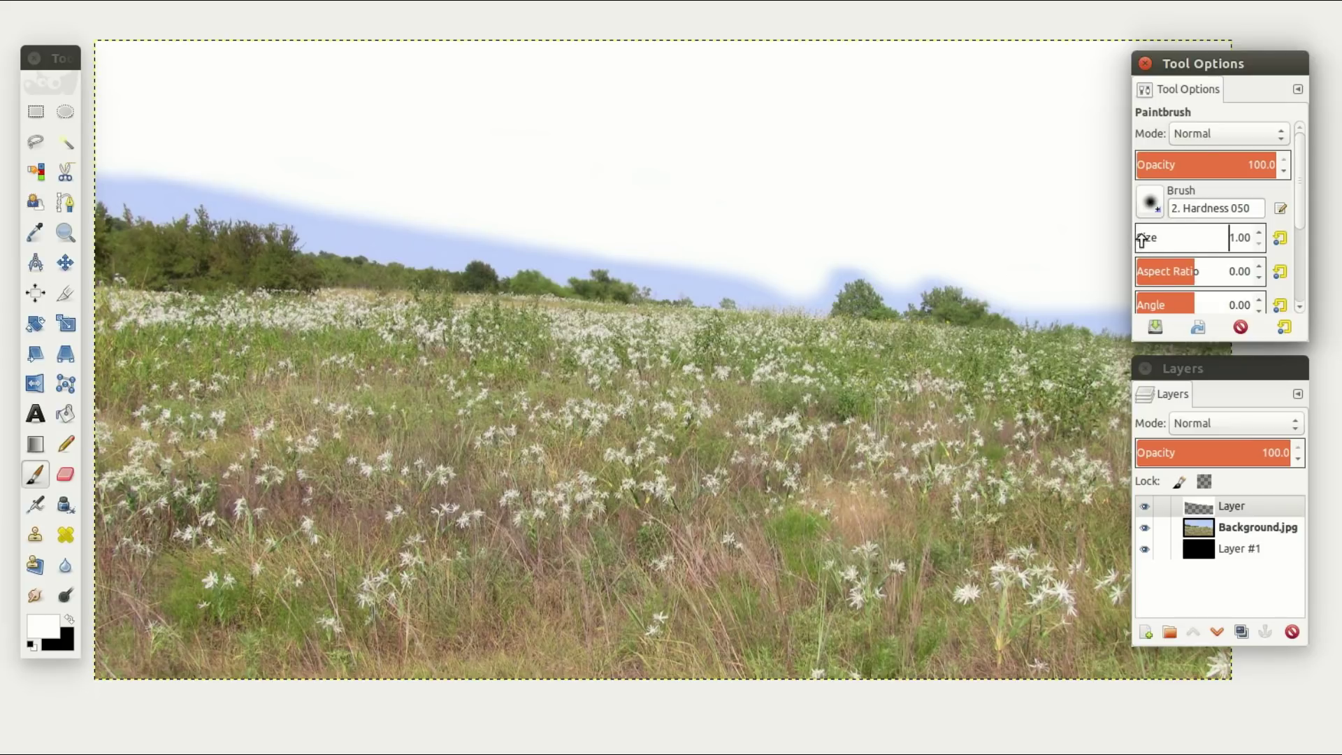
pyautogui.moveTo(1142, 238); pyautogui.dragTo(1142, 240)
pyautogui.click(1145, 530)
pyautogui.click(1145, 529)
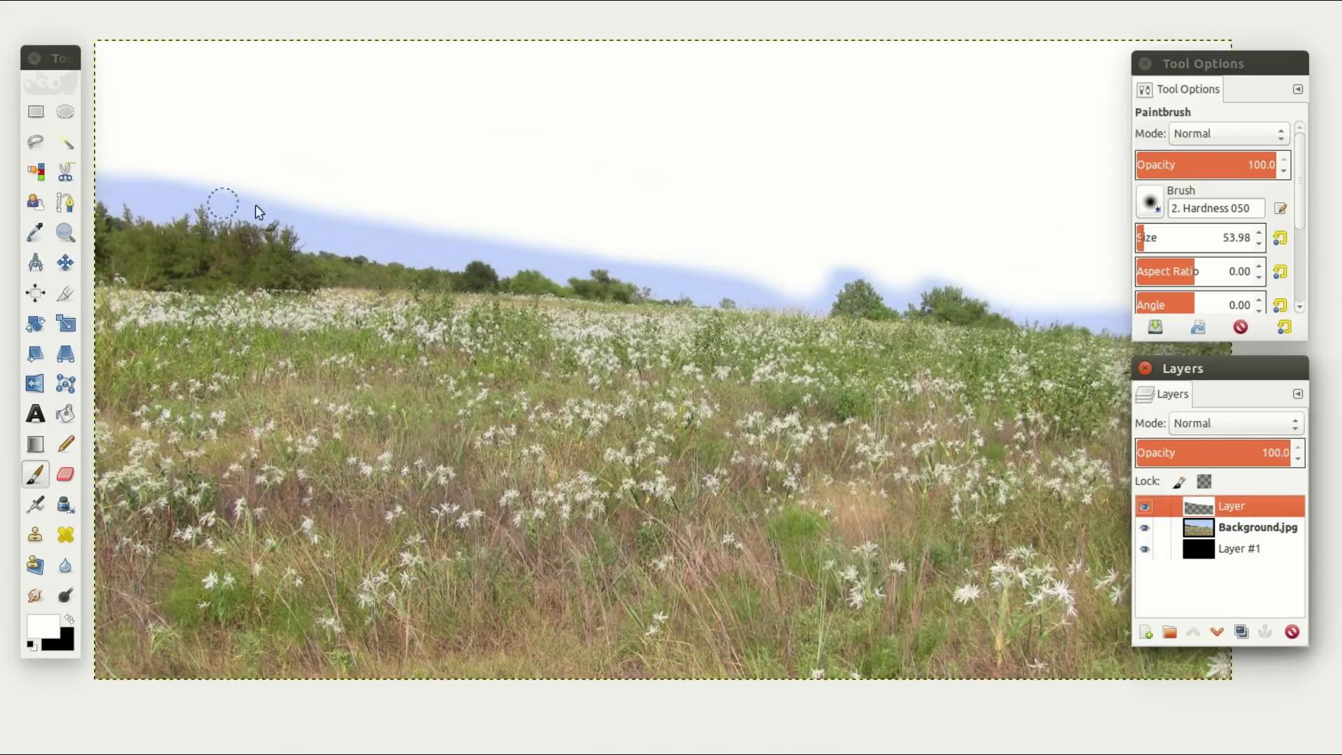
pyautogui.scroll(2, 451, 246)
# Paint white over the sky above the trees, then trace the tree-line edge with a smaller brush
pyautogui.moveTo(481, 293)
pyautogui.mouseDown()
pyautogui.moveTo(482, 279)
pyautogui.moveTo(632, 245)
pyautogui.moveTo(701, 321)
pyautogui.moveTo(558, 274)
pyautogui.moveTo(471, 303)
pyautogui.moveTo(458, 210)
pyautogui.moveTo(565, 169)
pyautogui.moveTo(785, 275)
pyautogui.moveTo(765, 300)
pyautogui.moveTo(923, 312)
pyautogui.moveTo(772, 323)
pyautogui.moveTo(902, 351)
pyautogui.moveTo(953, 383)
pyautogui.moveTo(1007, 338)
pyautogui.moveTo(1025, 280)
pyautogui.moveTo(507, 249)
pyautogui.moveTo(429, 308)
pyautogui.moveTo(401, 196)
pyautogui.moveTo(350, 170)
pyautogui.moveTo(261, 198)
pyautogui.moveTo(153, 200)
pyautogui.moveTo(304, 174)
pyautogui.moveTo(251, 57)
pyautogui.moveTo(422, 303)
pyautogui.moveTo(348, 277)
pyautogui.moveTo(296, 306)
pyautogui.moveTo(227, 251)
pyautogui.moveTo(159, 263)
pyautogui.moveTo(181, 278)
pyautogui.moveTo(327, 296)
pyautogui.moveTo(237, 251)
pyautogui.moveTo(102, 245)
pyautogui.moveTo(10, 163)
pyautogui.moveTo(123, 240)
pyautogui.moveTo(1, 222)
pyautogui.mouseUp()
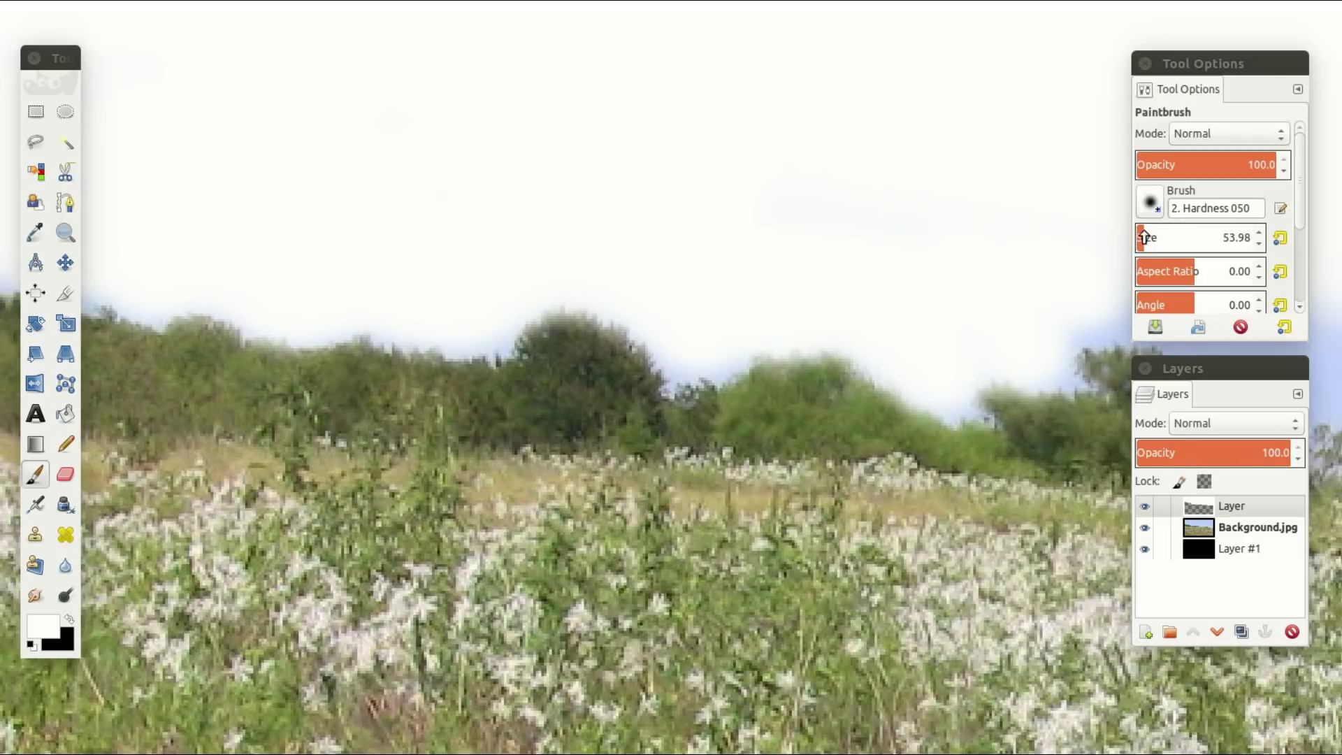
pyautogui.moveTo(1140, 235); pyautogui.dragTo(1136, 237)
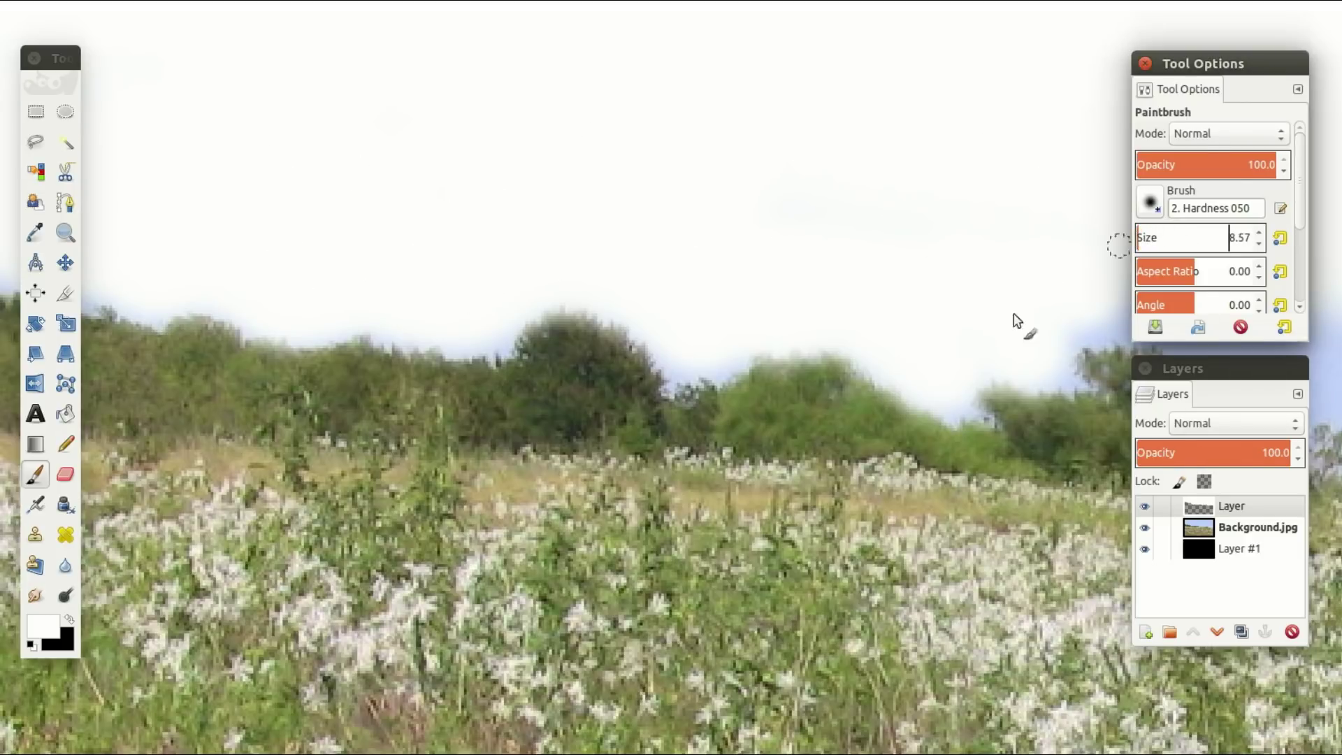
pyautogui.keyDown('ctrl'); pyautogui.scroll(1, 404, 337); pyautogui.keyUp('ctrl')
pyautogui.keyDown('ctrl'); pyautogui.scroll(1, 404, 338); pyautogui.keyUp('ctrl')
pyautogui.moveTo(575, 349)
pyautogui.mouseDown()
pyautogui.moveTo(587, 359)
pyautogui.moveTo(572, 384)
pyautogui.moveTo(489, 363)
pyautogui.moveTo(481, 374)
pyautogui.mouseUp()
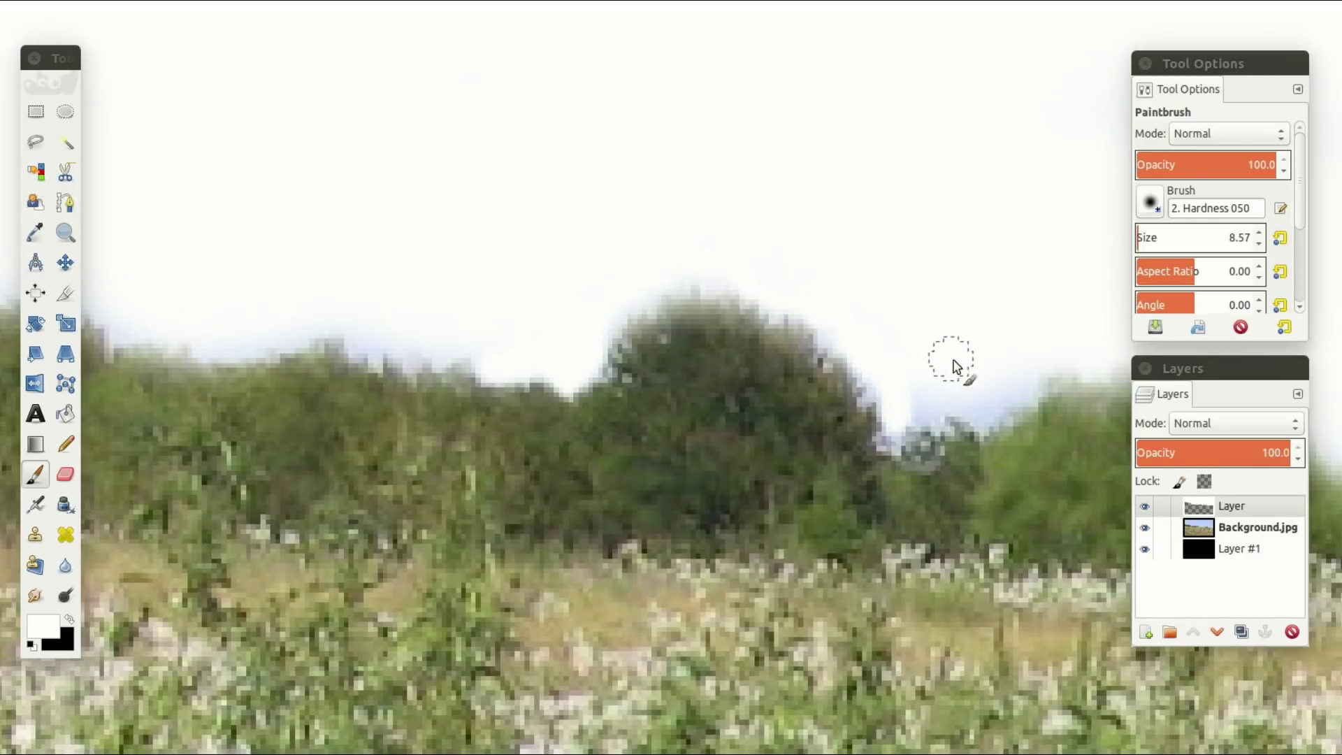
# Fill the sky gaps between branches and beside the treetop with white
pyautogui.hscroll(-5, 672, 348)
pyautogui.hscroll(-5, 724, 341)
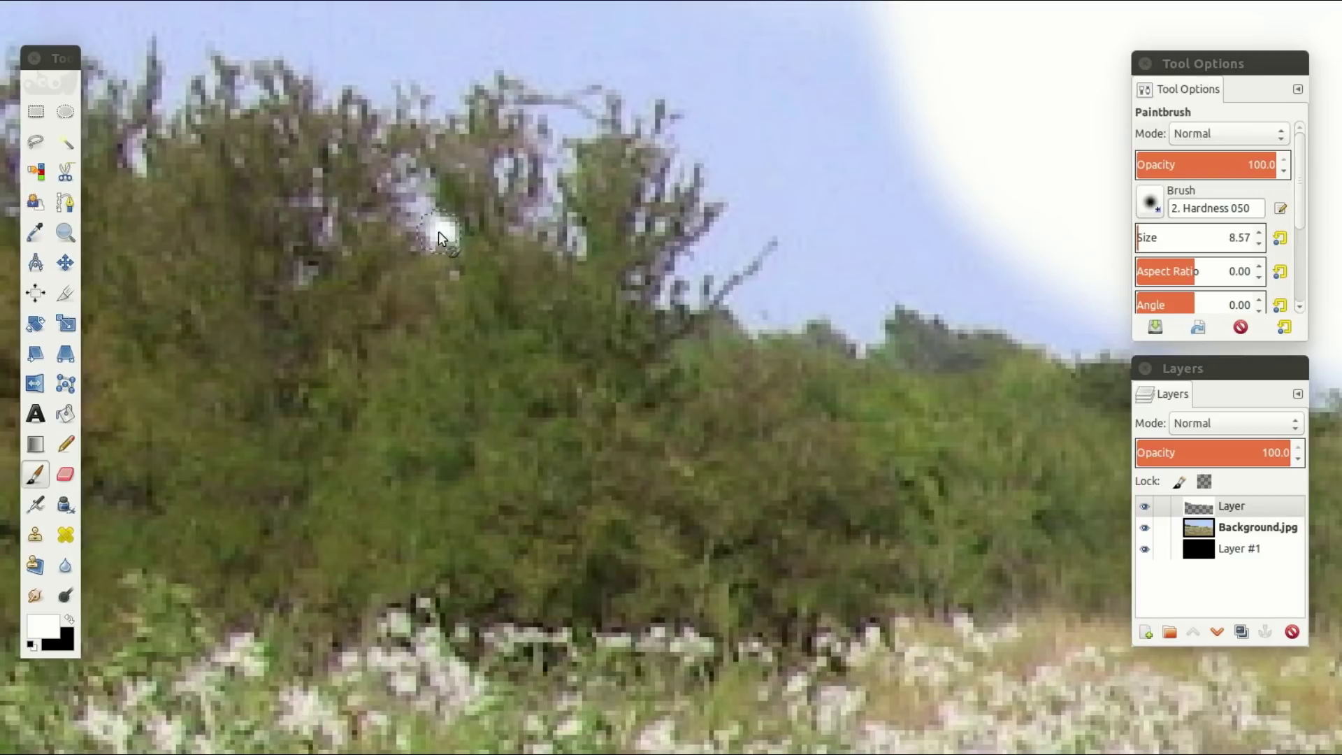
pyautogui.moveTo(446, 234); pyautogui.dragTo(423, 208)
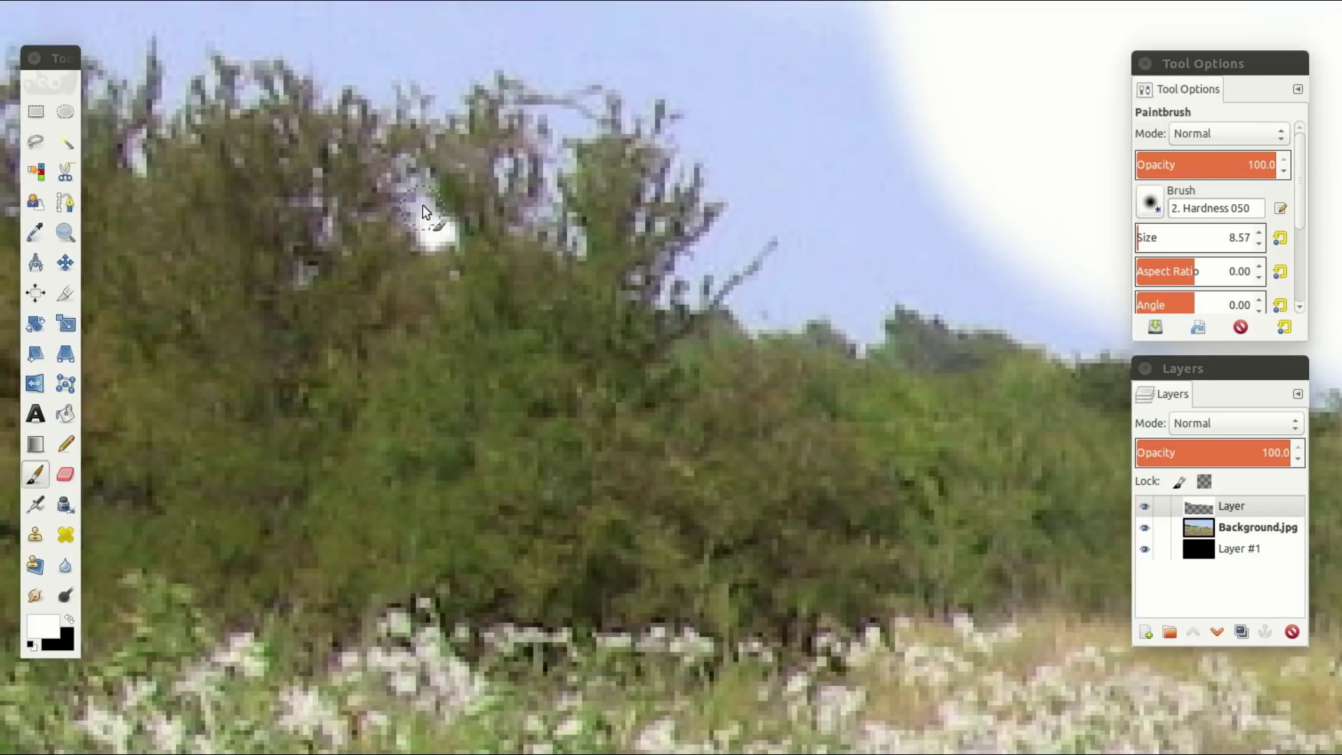
pyautogui.click(509, 165)
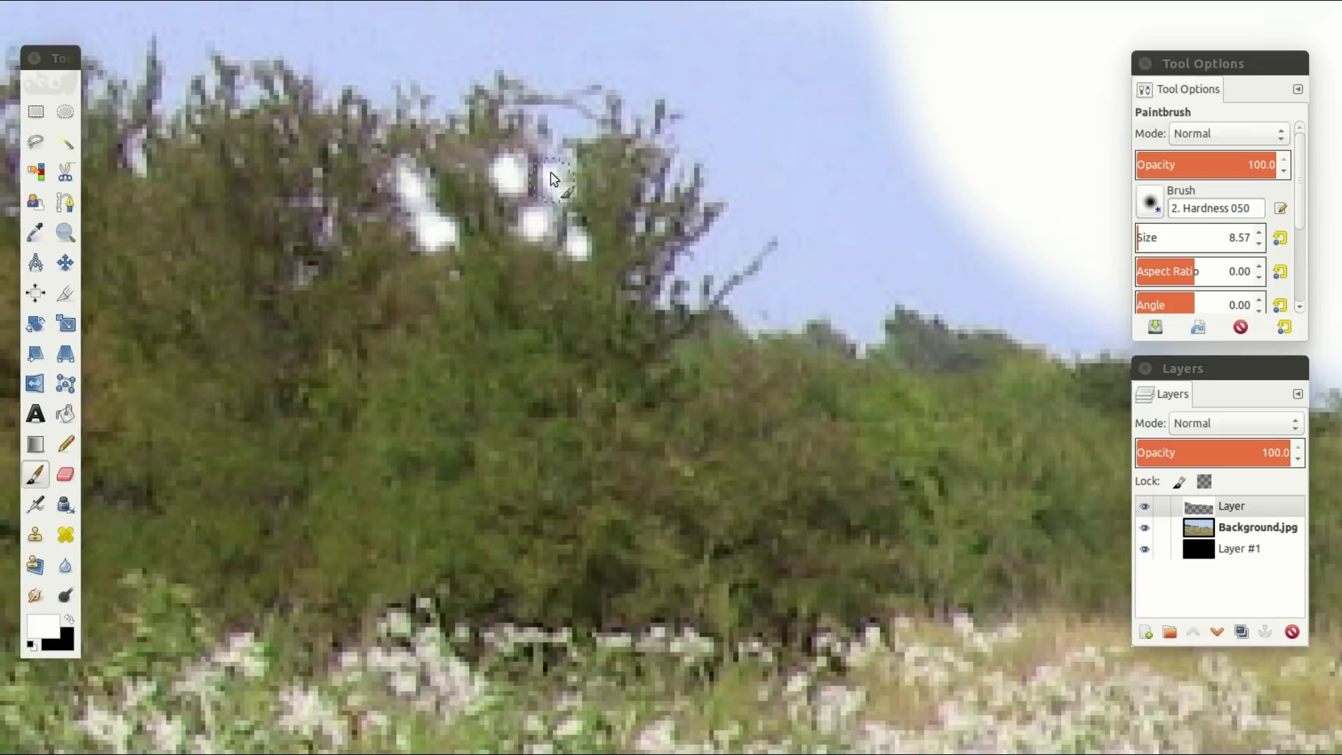
pyautogui.moveTo(552, 171)
pyautogui.mouseDown()
pyautogui.moveTo(540, 83)
pyautogui.moveTo(565, 124)
pyautogui.moveTo(576, 121)
pyautogui.moveTo(561, 75)
pyautogui.moveTo(575, 83)
pyautogui.moveTo(605, 55)
pyautogui.moveTo(627, 73)
pyautogui.mouseUp()
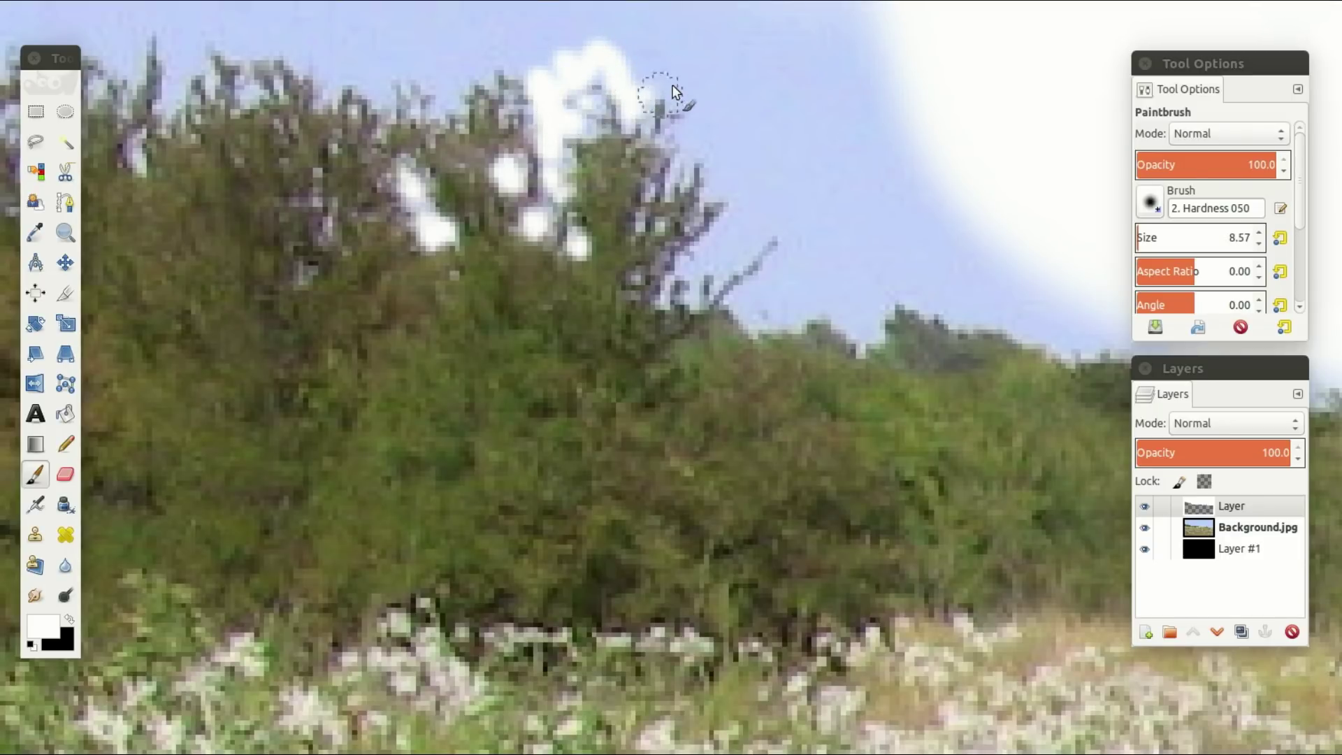
pyautogui.moveTo(683, 143)
pyautogui.mouseDown()
pyautogui.moveTo(713, 65)
pyautogui.moveTo(648, 70)
pyautogui.moveTo(659, 91)
pyautogui.moveTo(737, 107)
pyautogui.moveTo(727, 119)
pyautogui.moveTo(714, 78)
pyautogui.moveTo(680, 65)
pyautogui.moveTo(858, 33)
pyautogui.moveTo(596, 19)
pyautogui.moveTo(657, 2)
pyautogui.moveTo(913, 28)
pyautogui.moveTo(727, 88)
pyautogui.moveTo(835, 149)
pyautogui.moveTo(899, 60)
pyautogui.moveTo(772, 97)
pyautogui.moveTo(797, 156)
pyautogui.mouseUp()
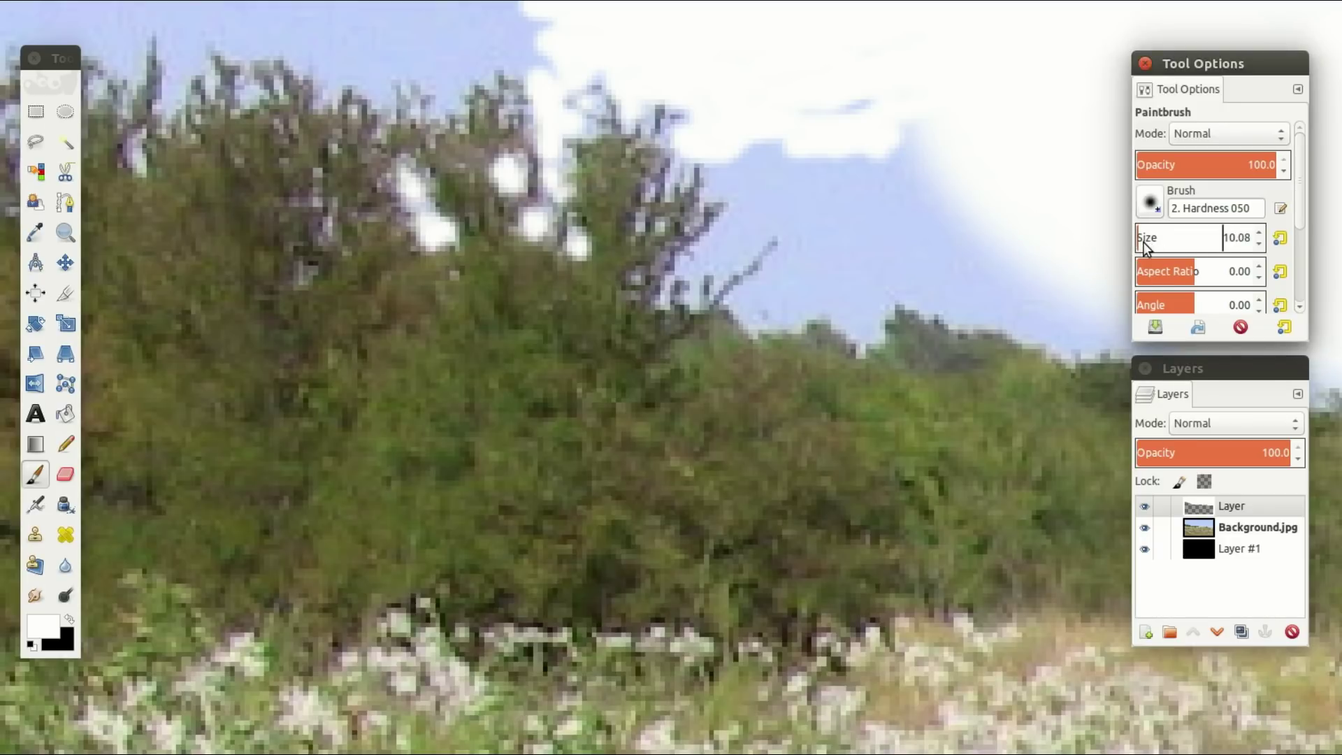
pyautogui.moveTo(779, 174)
pyautogui.mouseDown()
pyautogui.moveTo(882, 125)
pyautogui.moveTo(849, 120)
pyautogui.moveTo(831, 149)
pyautogui.moveTo(839, 190)
pyautogui.moveTo(879, 180)
pyautogui.mouseUp()
pyautogui.moveTo(770, 198)
pyautogui.mouseDown()
pyautogui.moveTo(748, 181)
pyautogui.moveTo(695, 275)
pyautogui.moveTo(770, 214)
pyautogui.moveTo(812, 221)
pyautogui.moveTo(755, 302)
pyautogui.moveTo(787, 316)
pyautogui.moveTo(811, 307)
pyautogui.moveTo(866, 325)
pyautogui.moveTo(893, 281)
pyautogui.moveTo(947, 309)
pyautogui.moveTo(1110, 326)
pyautogui.moveTo(885, 241)
pyautogui.moveTo(909, 268)
pyautogui.moveTo(893, 233)
pyautogui.moveTo(997, 197)
pyautogui.moveTo(896, 197)
pyautogui.moveTo(801, 280)
pyautogui.moveTo(901, 243)
pyautogui.moveTo(978, 239)
pyautogui.moveTo(1108, 275)
pyautogui.moveTo(797, 130)
pyautogui.moveTo(904, 174)
pyautogui.moveTo(1000, 281)
pyautogui.moveTo(788, 303)
pyautogui.mouseUp()
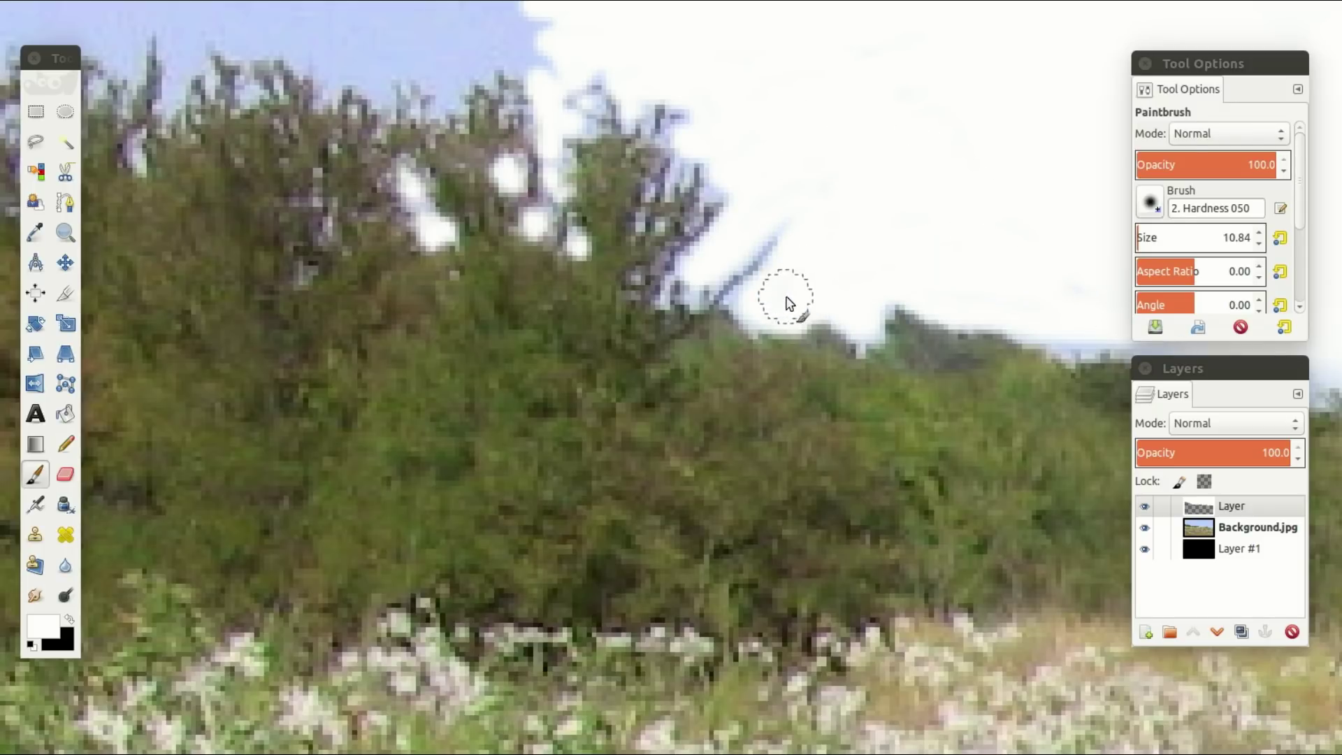
# Compare the mask against the photo and paint over the grey specks left in the sky
pyautogui.click(1145, 525)
pyautogui.click(1146, 527)
pyautogui.click(1145, 527)
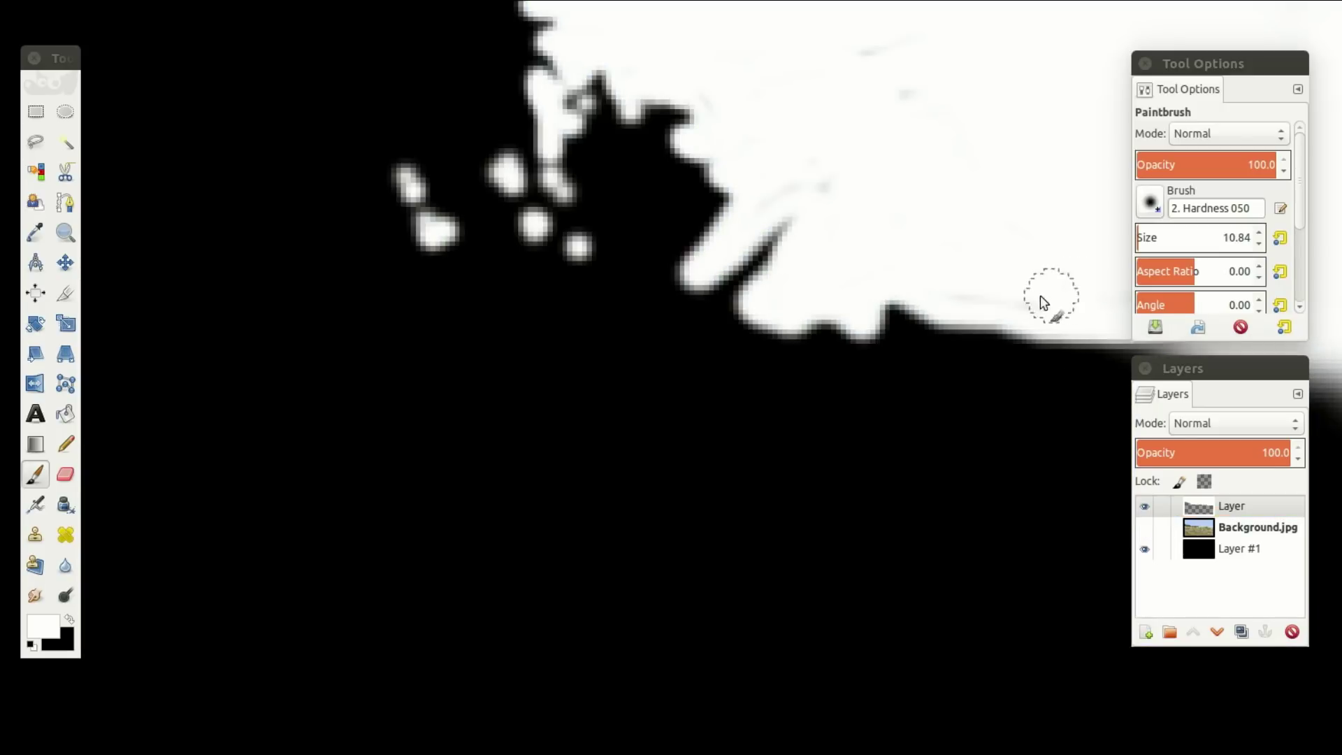
pyautogui.moveTo(955, 292)
pyautogui.mouseDown()
pyautogui.moveTo(927, 158)
pyautogui.moveTo(857, 48)
pyautogui.moveTo(874, 61)
pyautogui.moveTo(842, 194)
pyautogui.moveTo(767, 195)
pyautogui.moveTo(786, 126)
pyautogui.mouseUp()
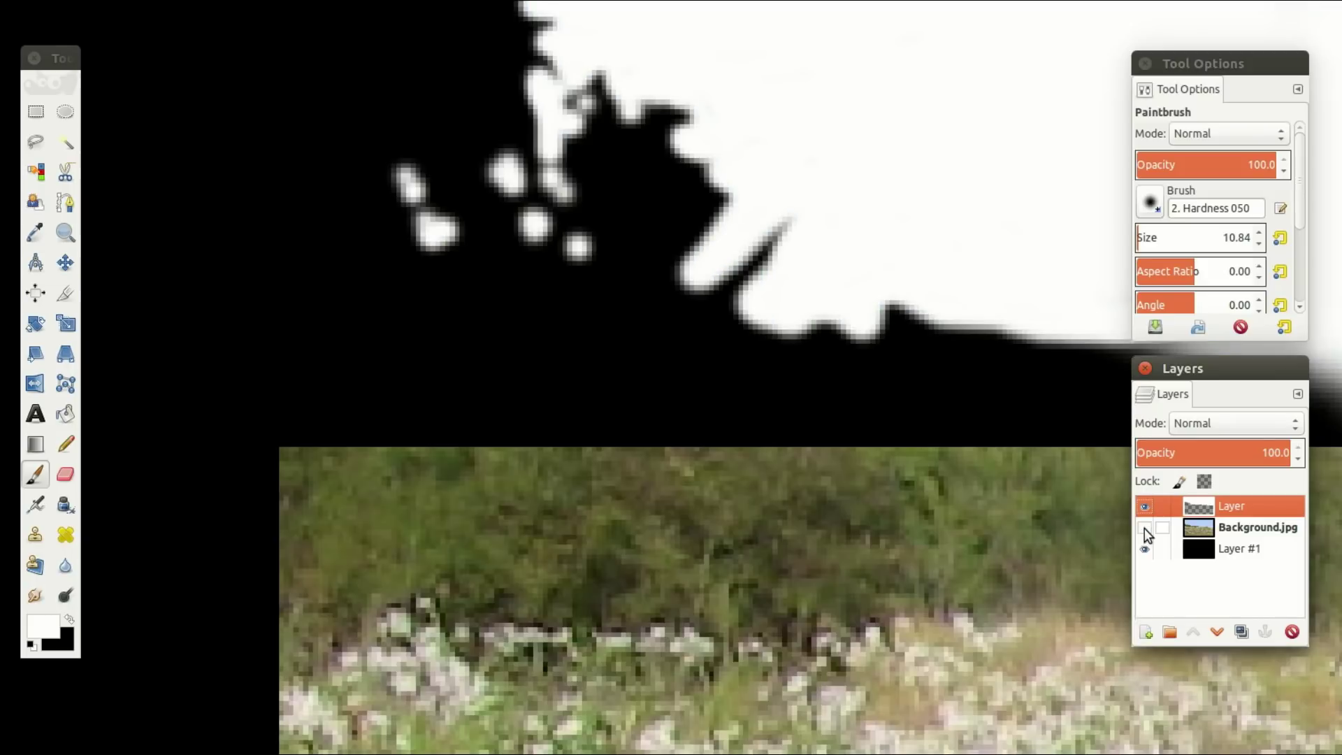
pyautogui.click(1144, 527)
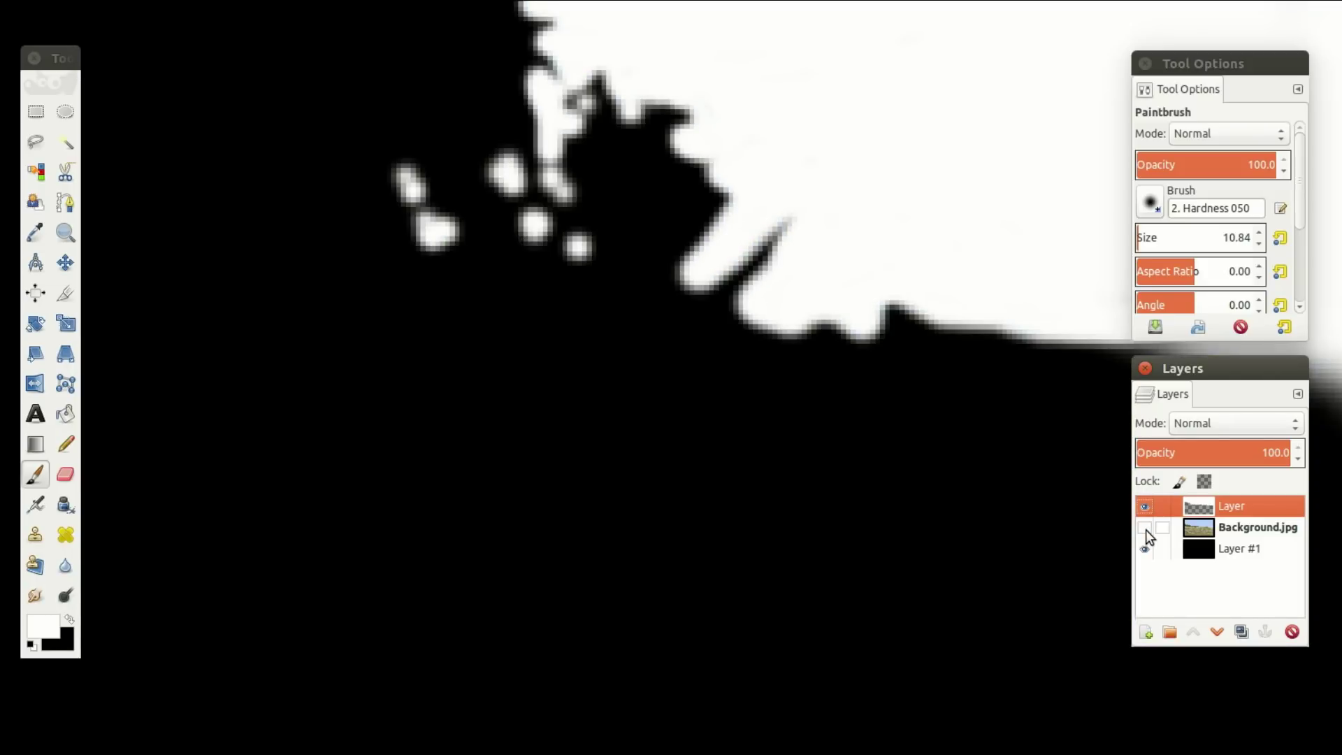
pyautogui.scroll(-5, 770, 216)
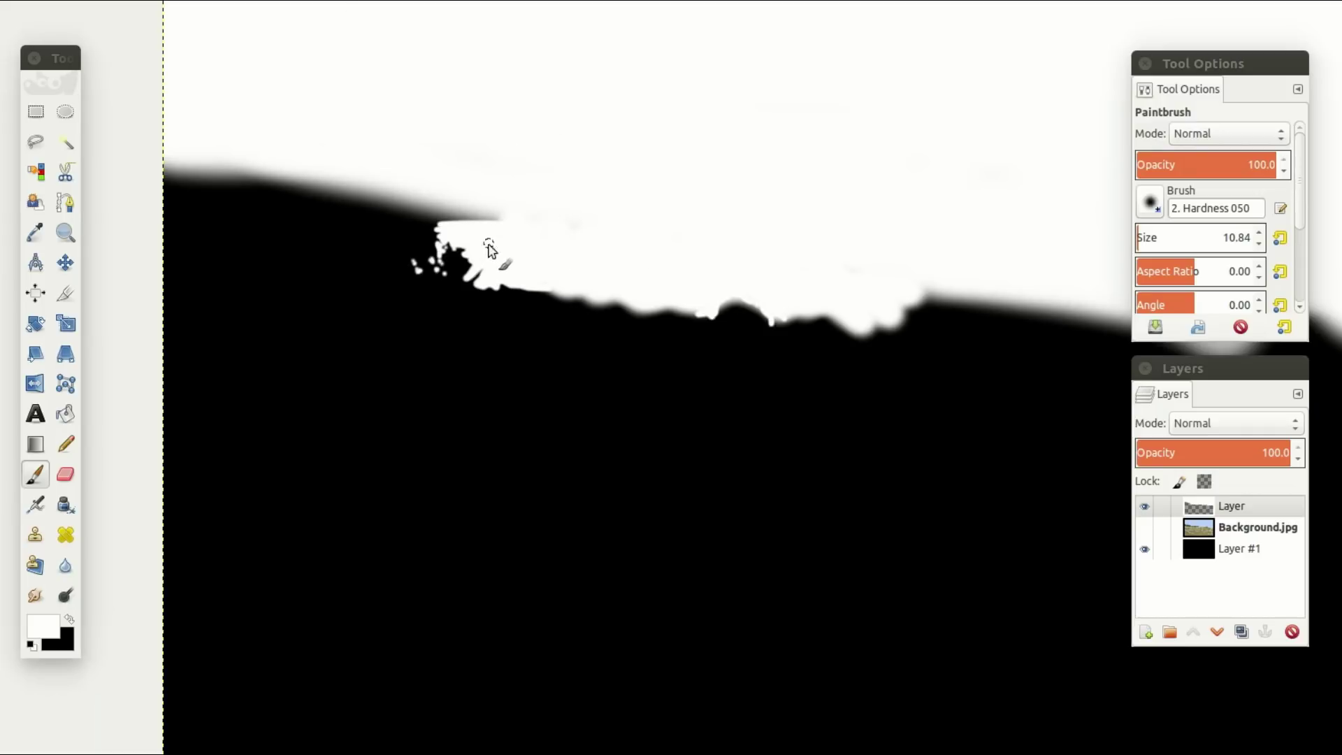
pyautogui.hscroll(3, 552, 245)
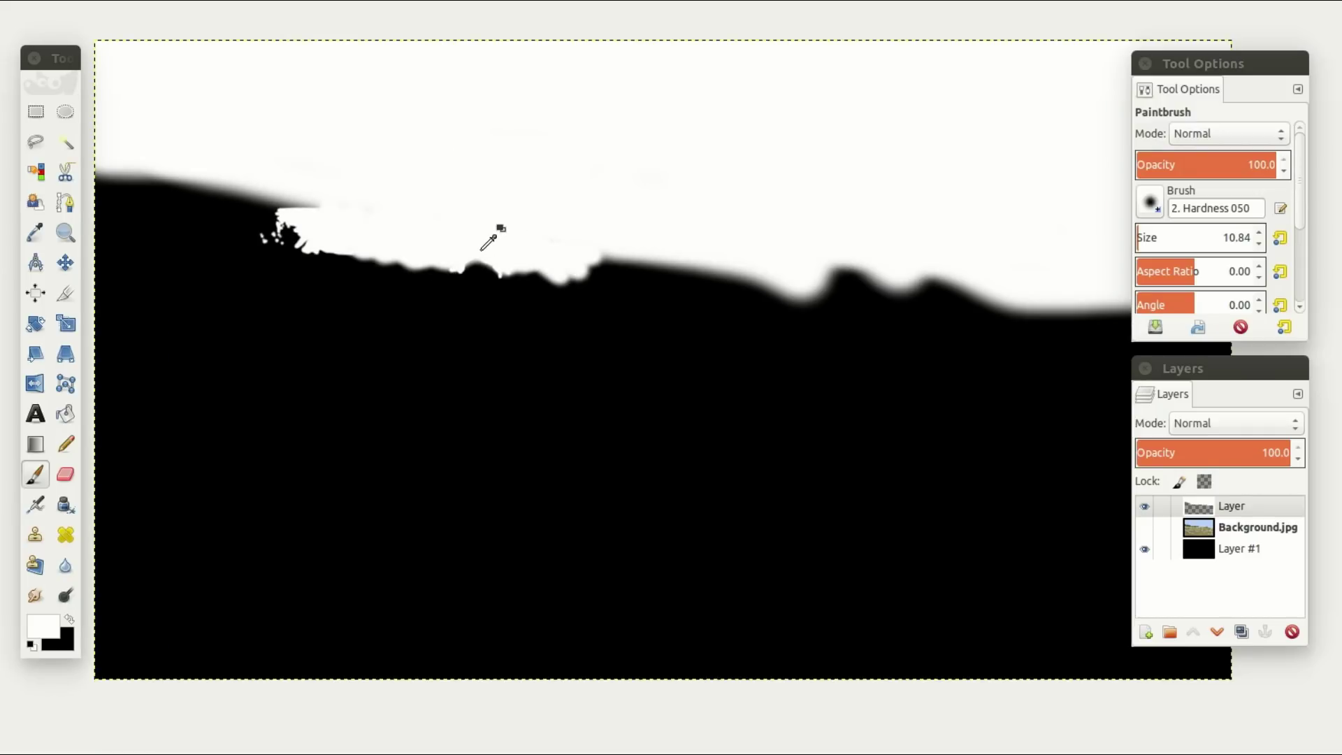
pyautogui.hscroll(3, 447, 242)
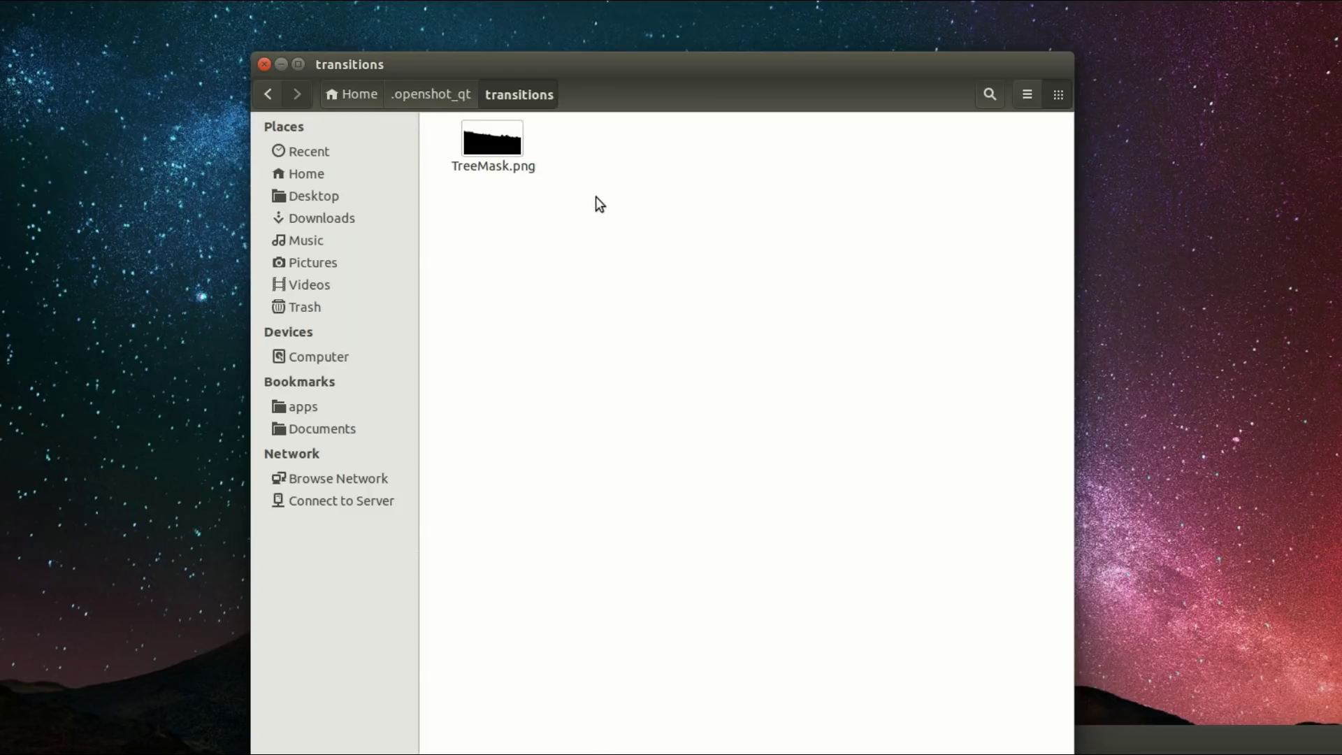
# Browse from .openshot_qt into its transitions folder to confirm TreeMask.png is there
pyautogui.click(431, 97)
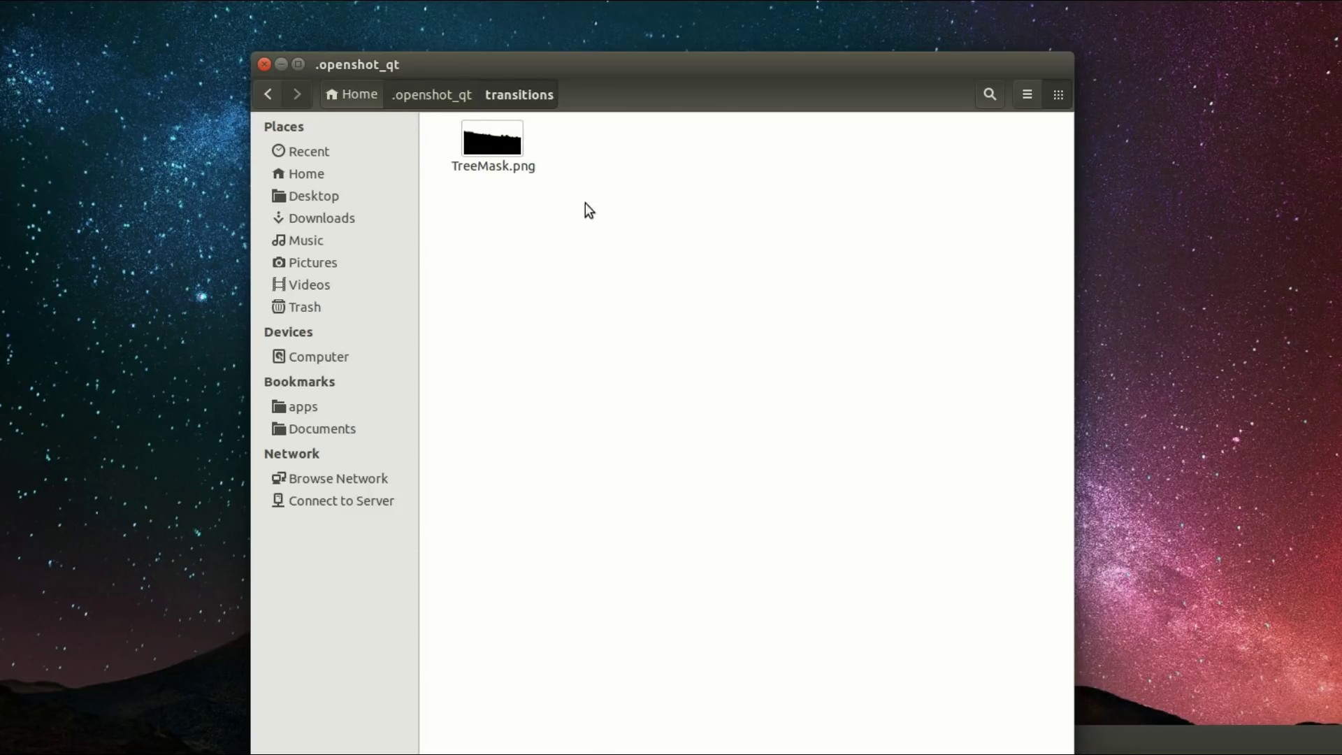
pyautogui.click(573, 229)
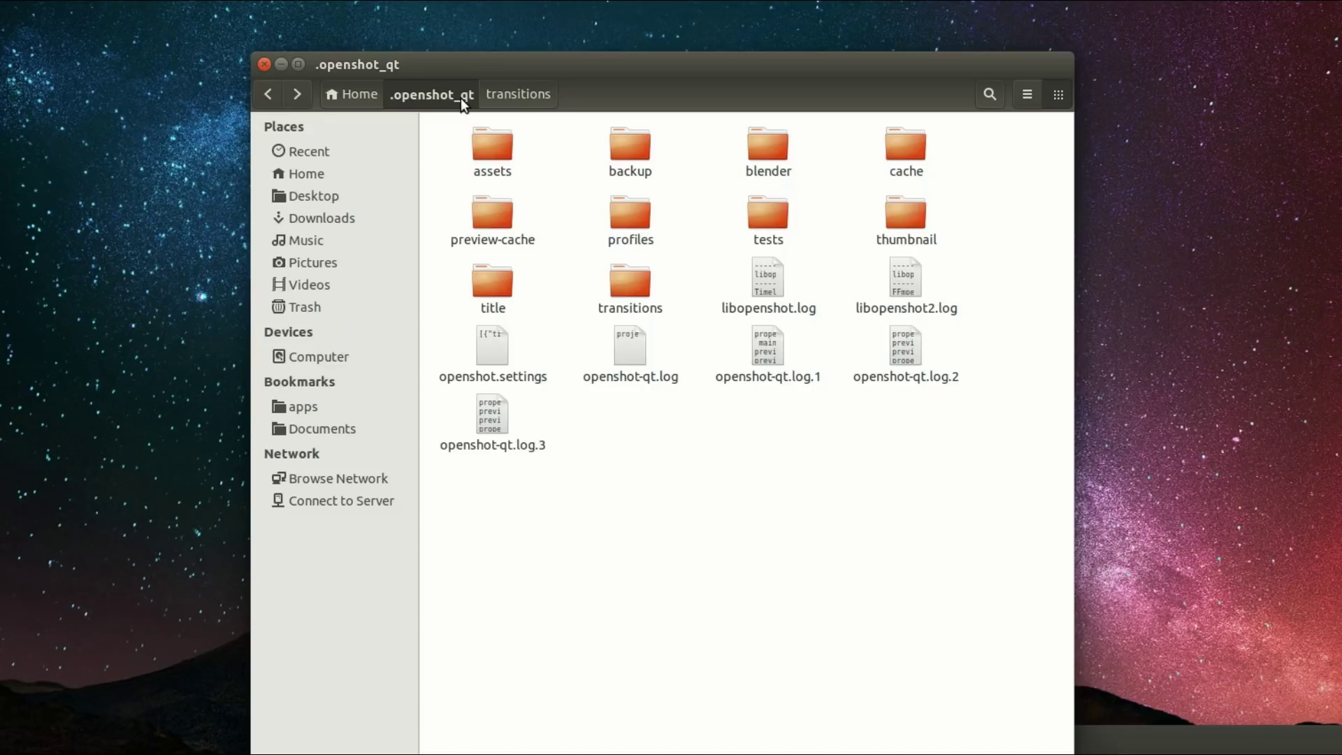
pyautogui.click(530, 94)
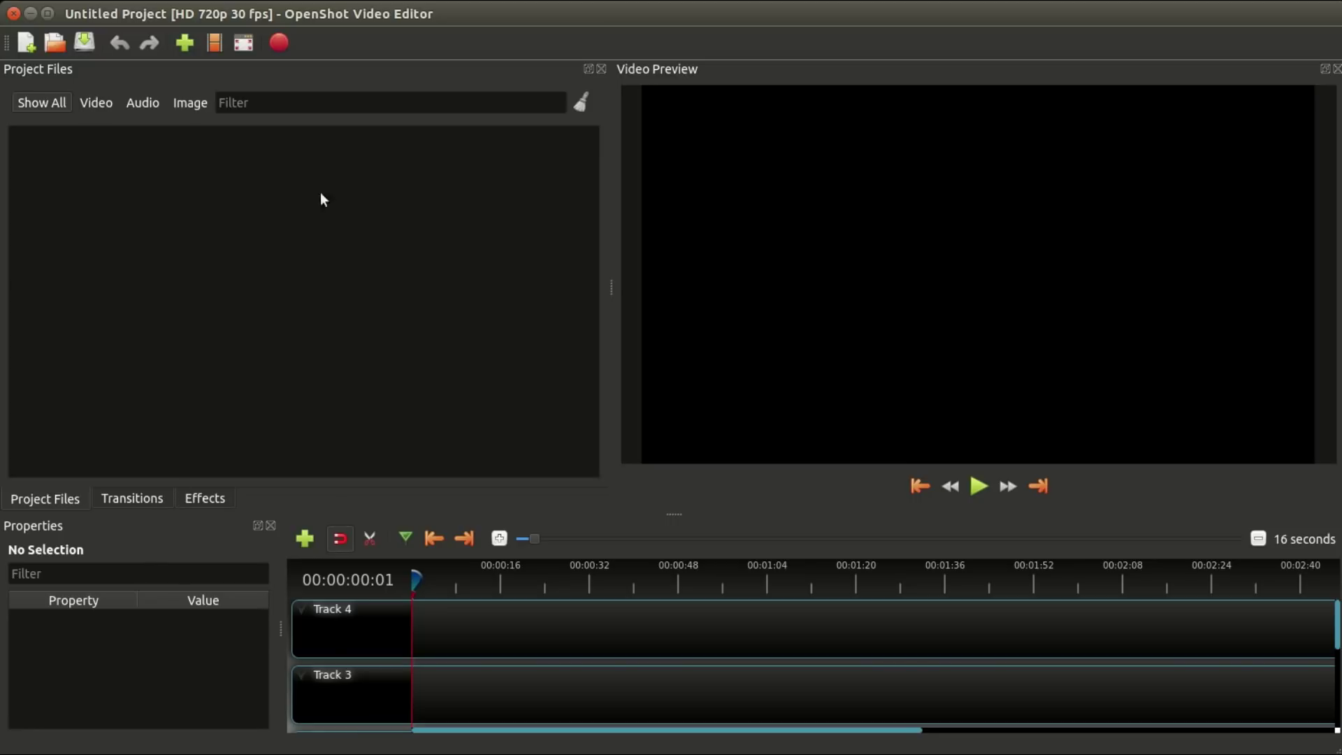
# Filter transitions by 'tree' to confirm Treemask exists, then open file import from Project Files
pyautogui.click(216, 105)
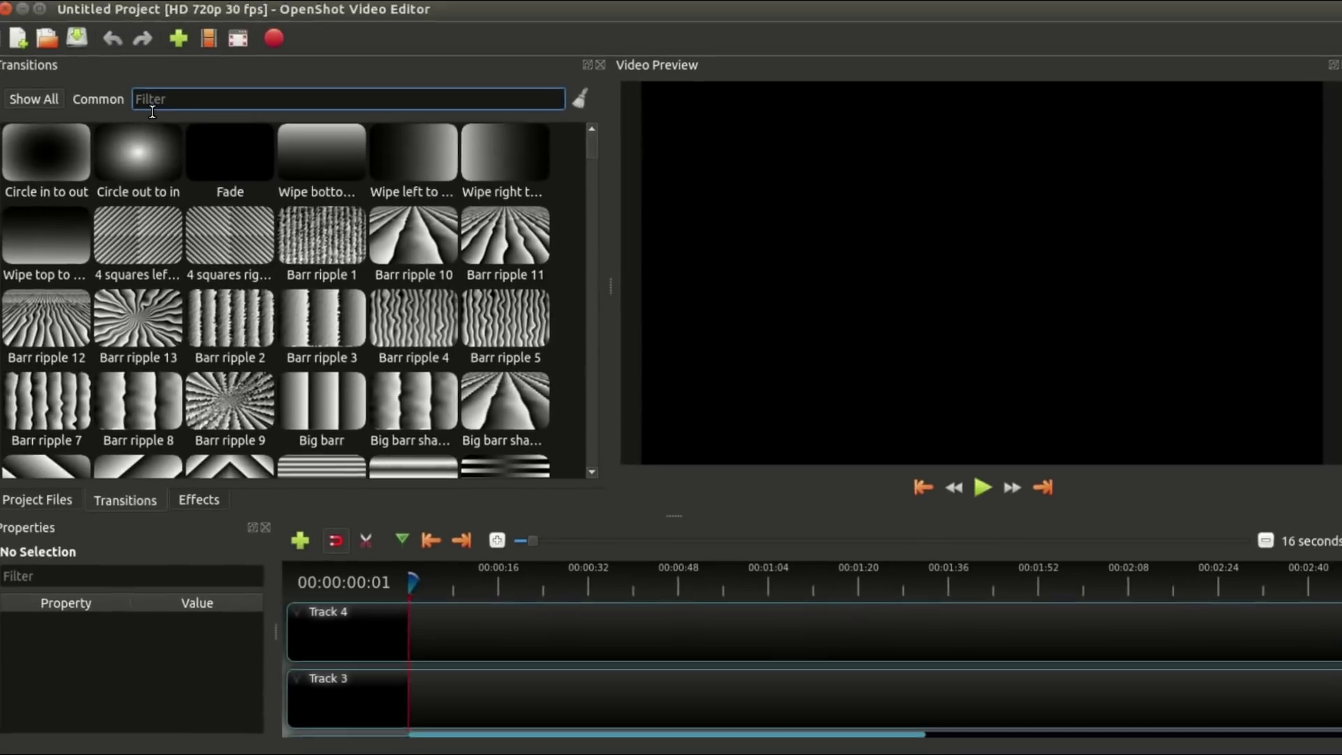
pyautogui.write('tree')
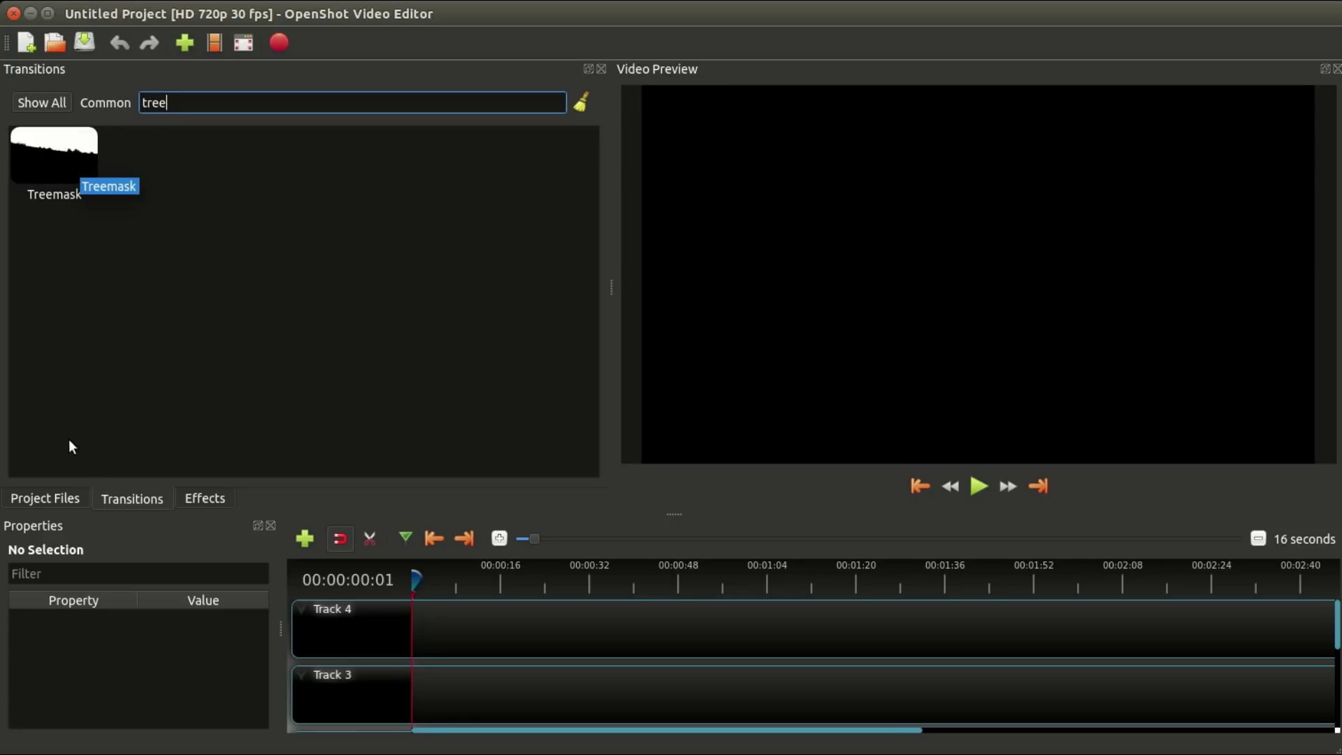
pyautogui.click(56, 498)
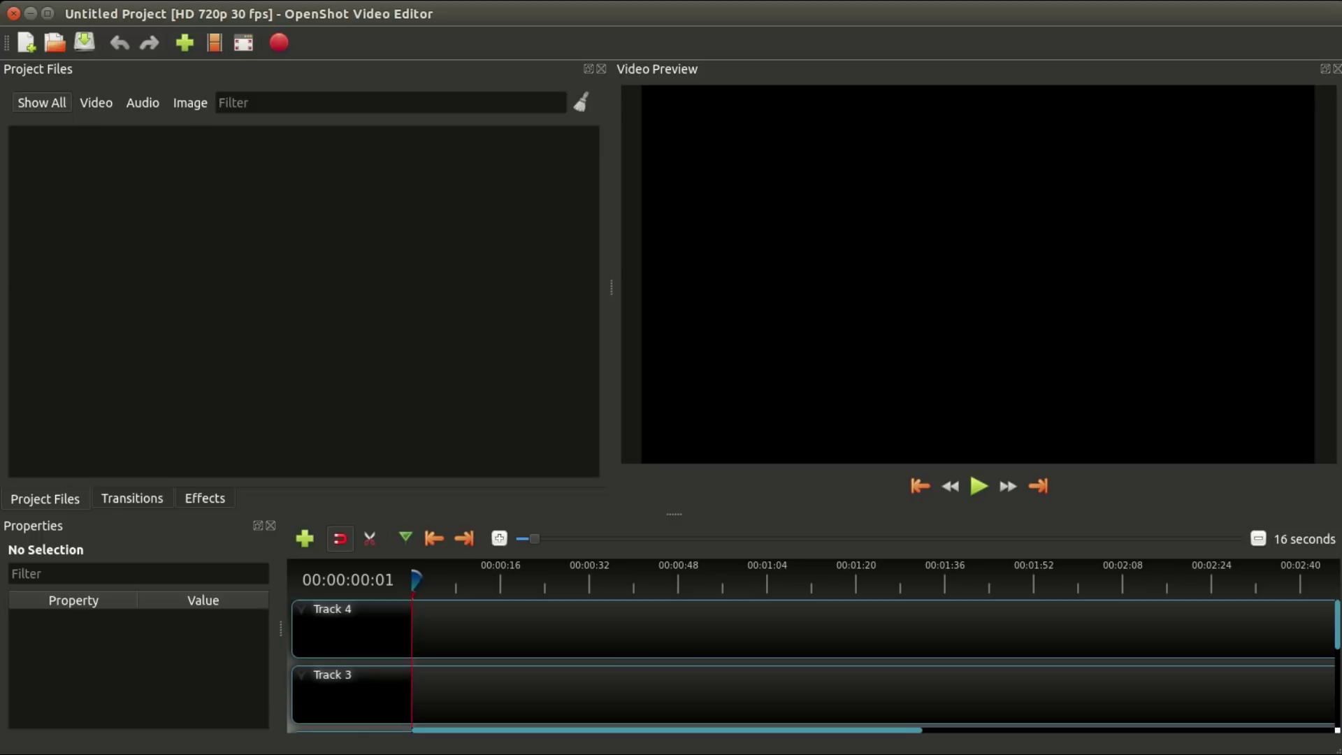
pyautogui.hotkey('ctrl', 'i')
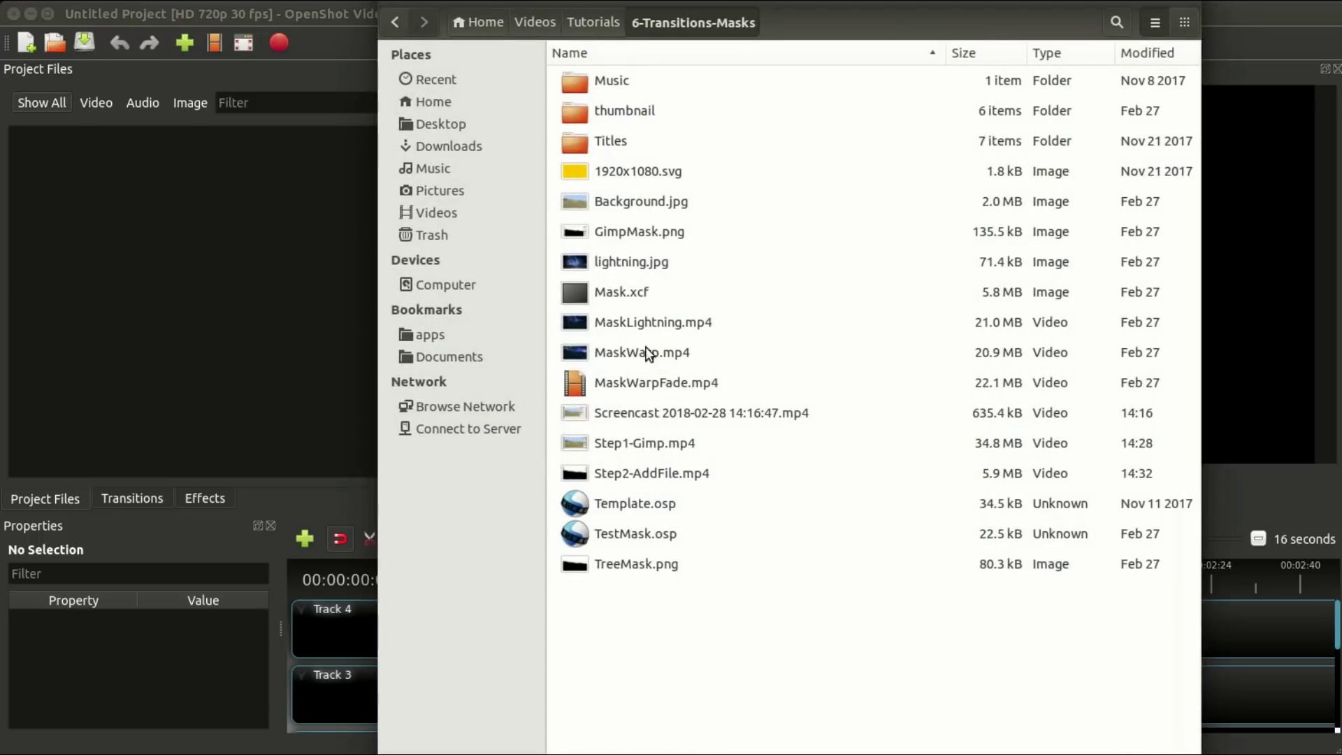
# Import Background.jpg and massive_warp.mp4 from Videos, and place Background on Track 4
pyautogui.click(627, 204)
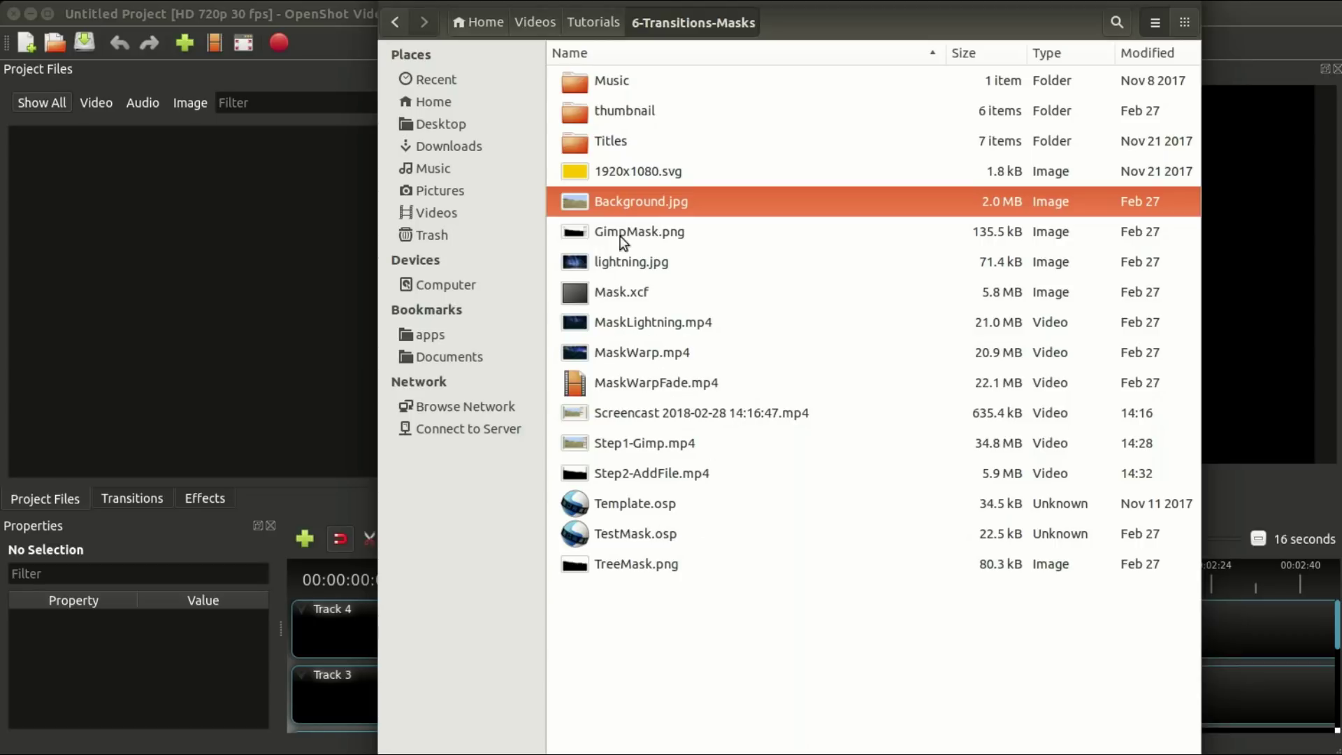
pyautogui.moveTo(618, 204); pyautogui.dragTo(210, 232)
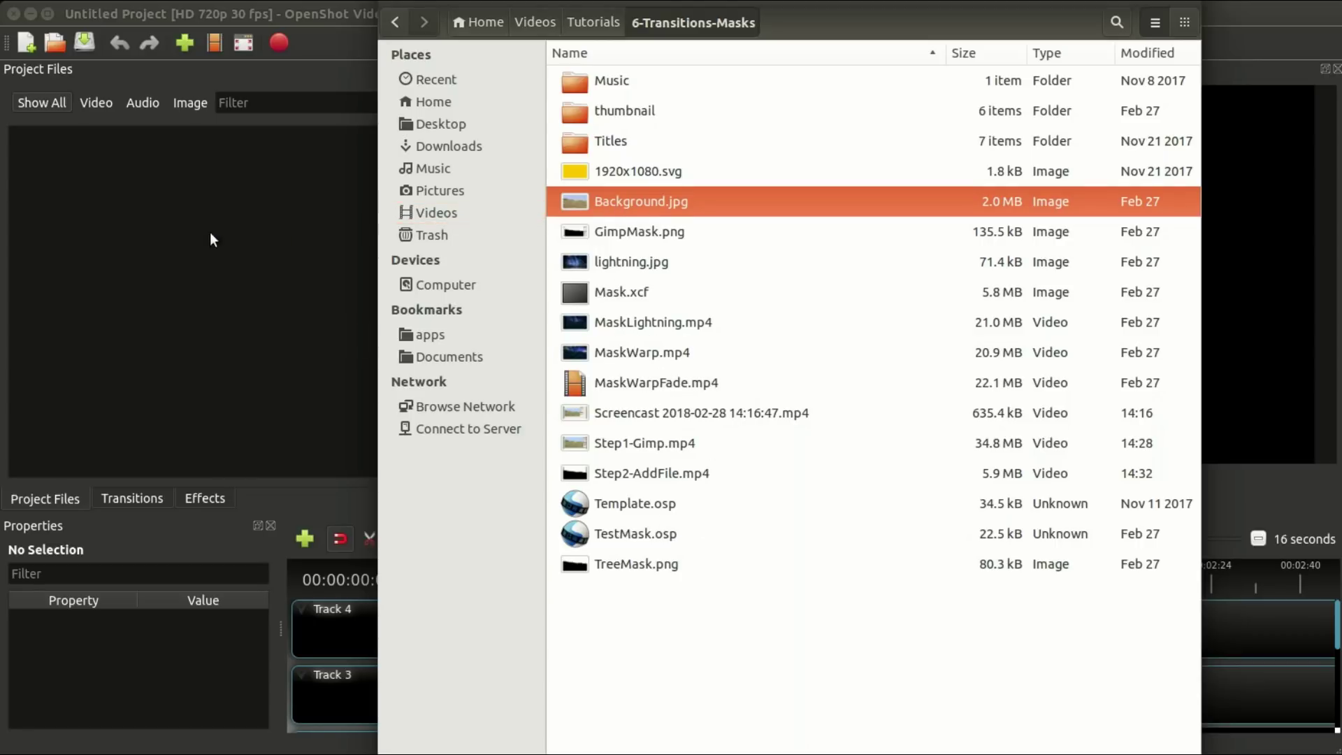
pyautogui.click(452, 214)
pyautogui.scroll(-15, 690, 344)
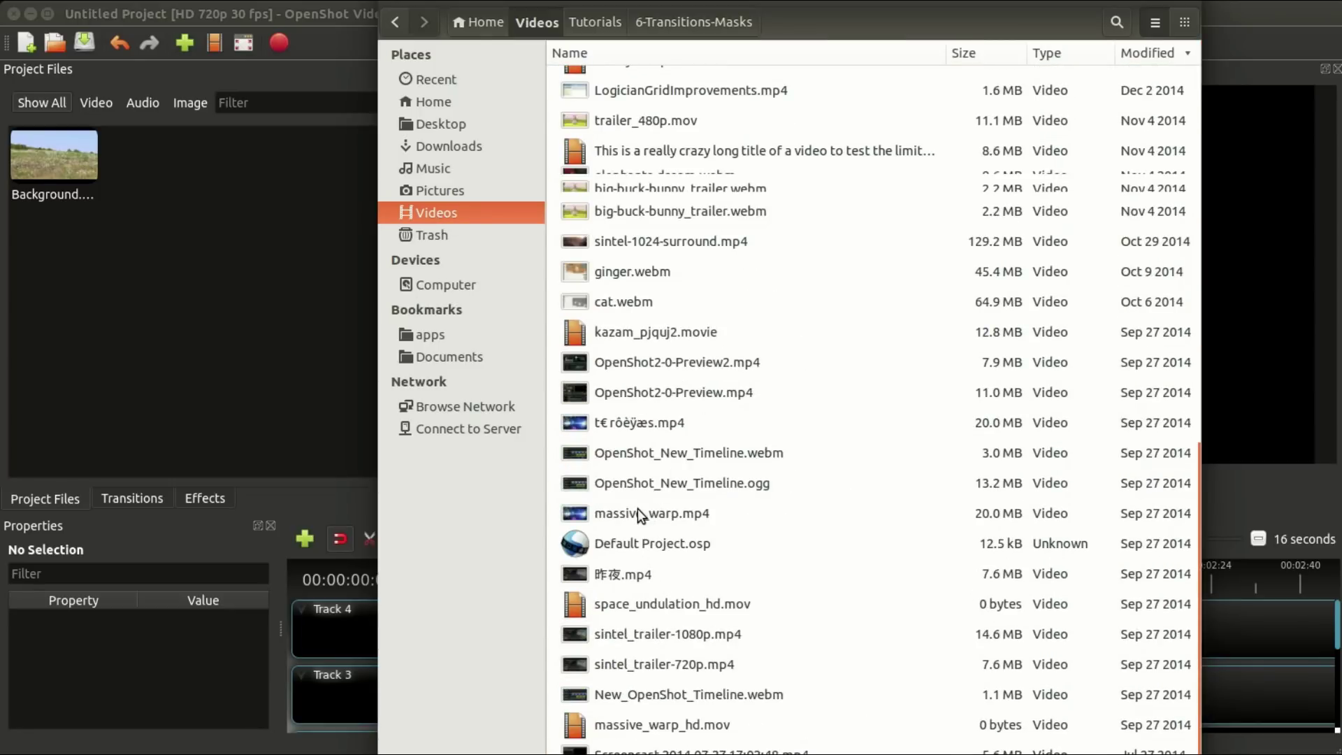
pyautogui.moveTo(638, 513); pyautogui.dragTo(249, 346)
pyautogui.click(283, 327)
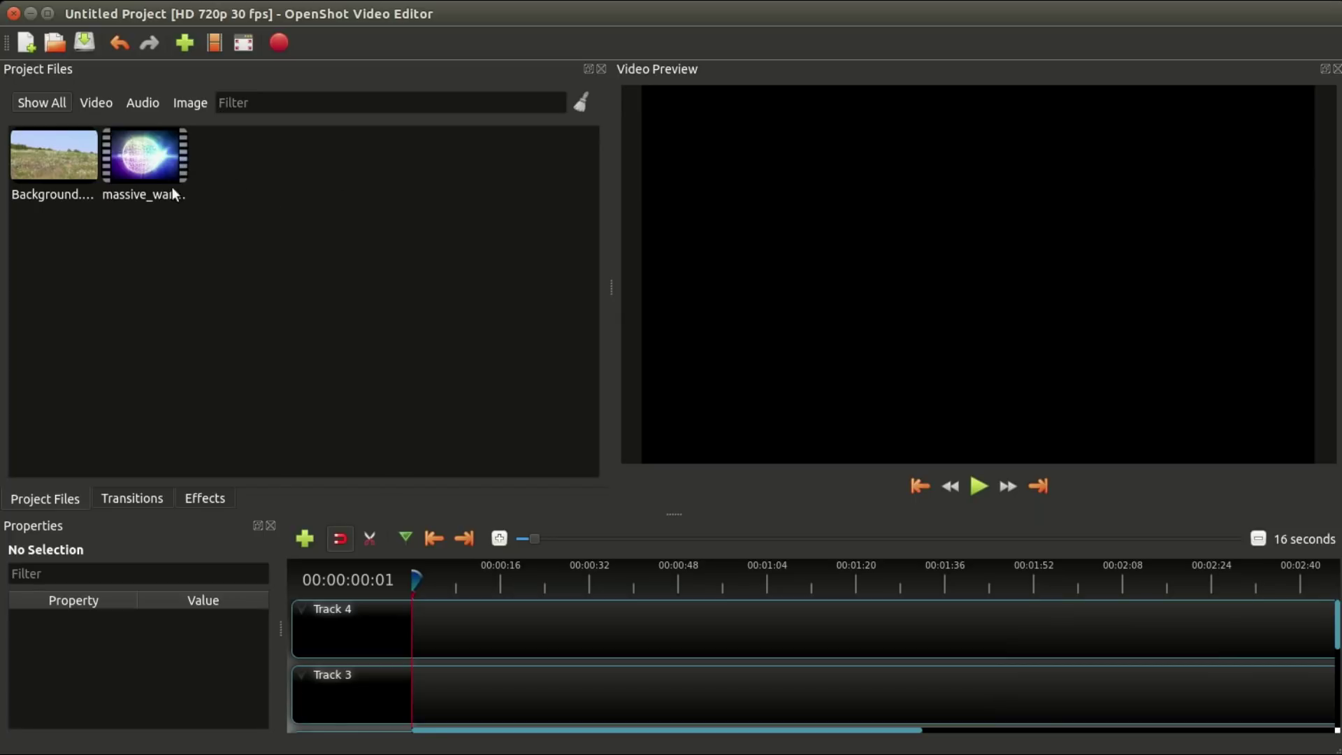
pyautogui.moveTo(52, 154); pyautogui.dragTo(412, 595)
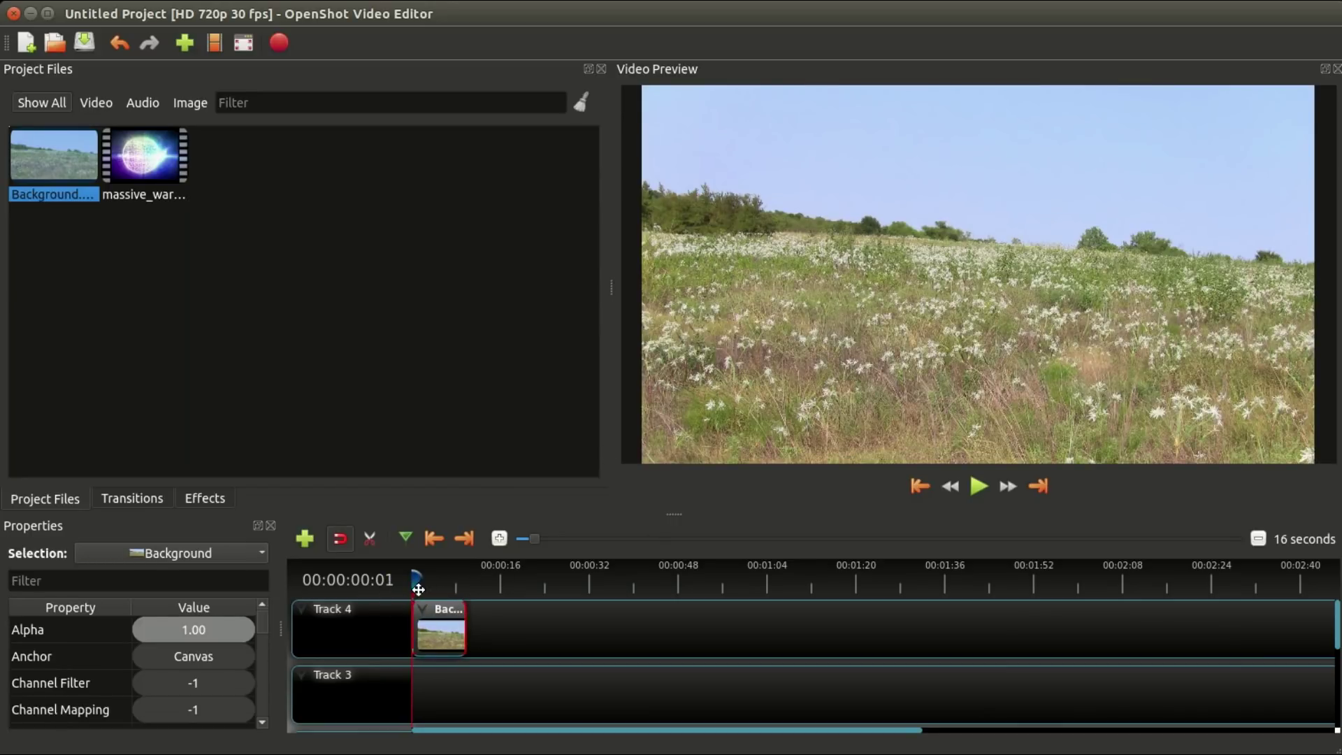
# Apply the Treemask transition to the Background clip and scrub to preview the blacked-out sky
pyautogui.click(133, 499)
pyautogui.moveTo(52, 145); pyautogui.dragTo(435, 579)
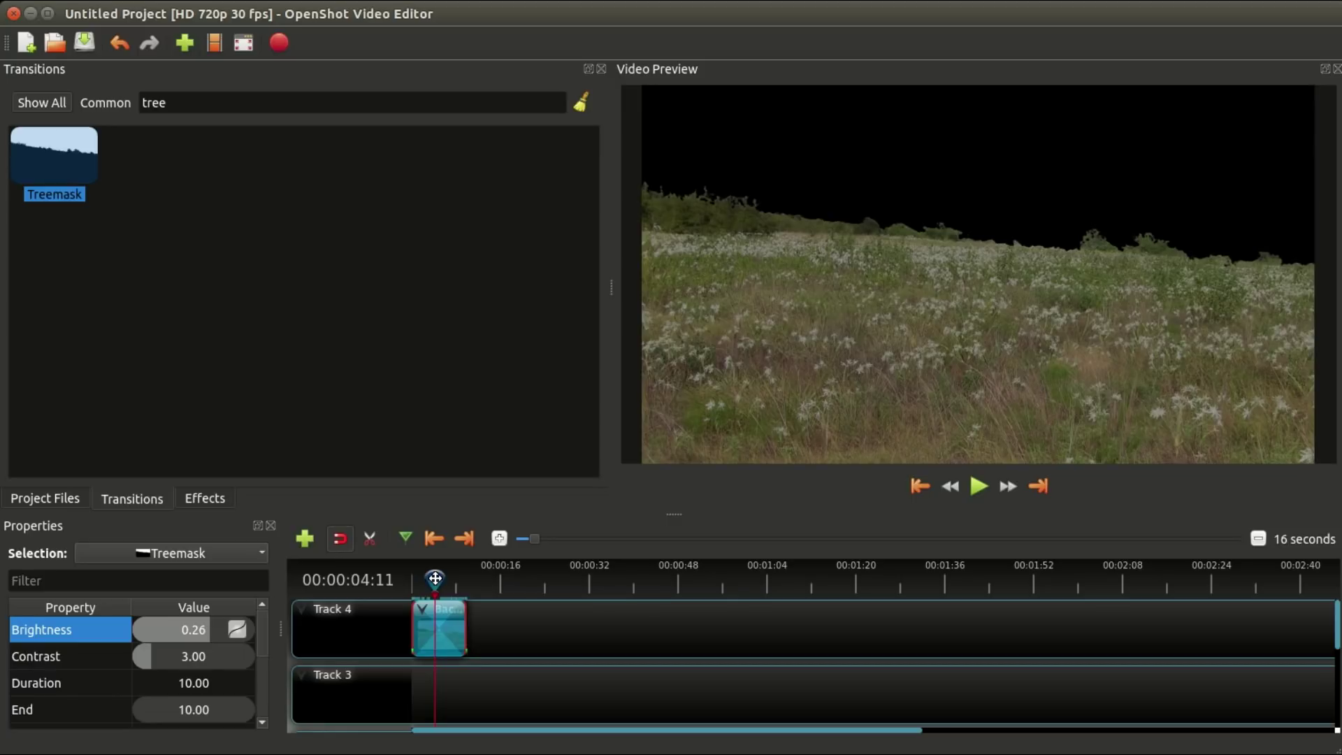
pyautogui.moveTo(434, 579); pyautogui.dragTo(428, 579)
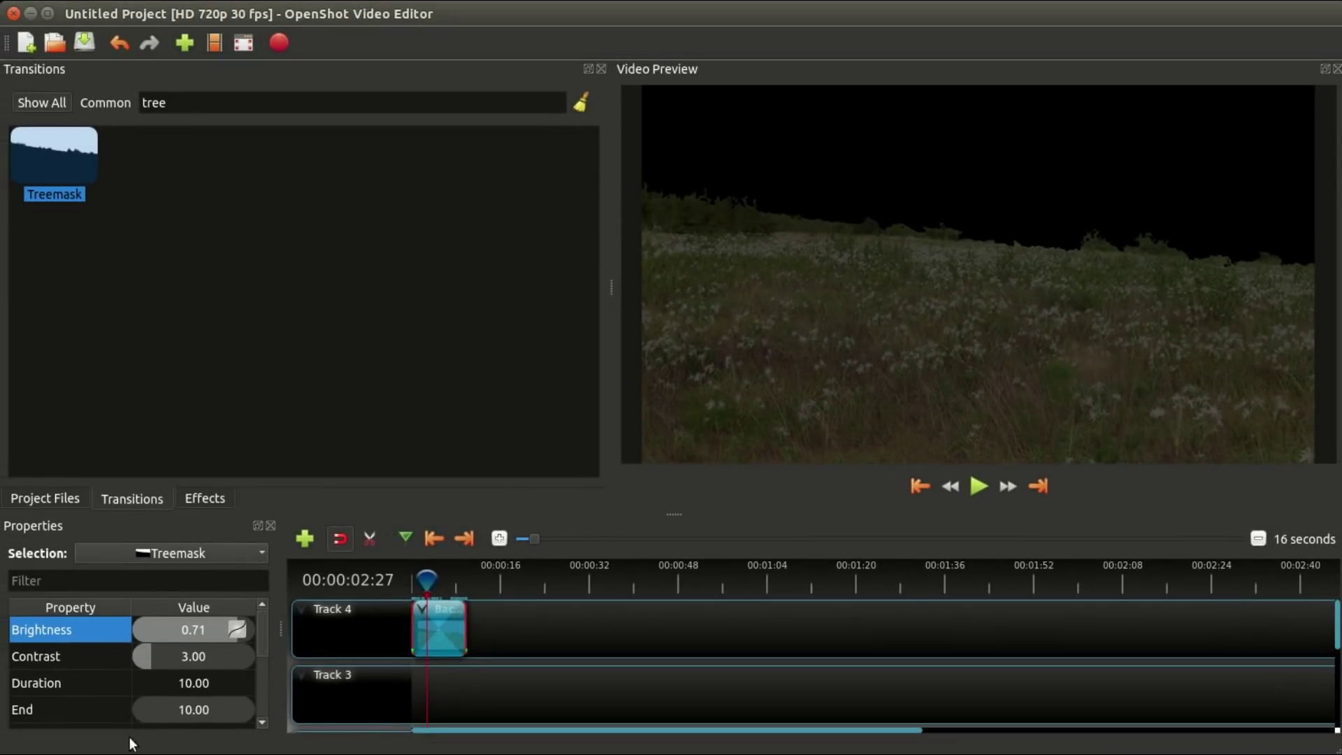
# Remove the Brightness keyframe and set Treemask's Brightness to a constant 0, then scrub to check
pyautogui.rightClick(235, 626)
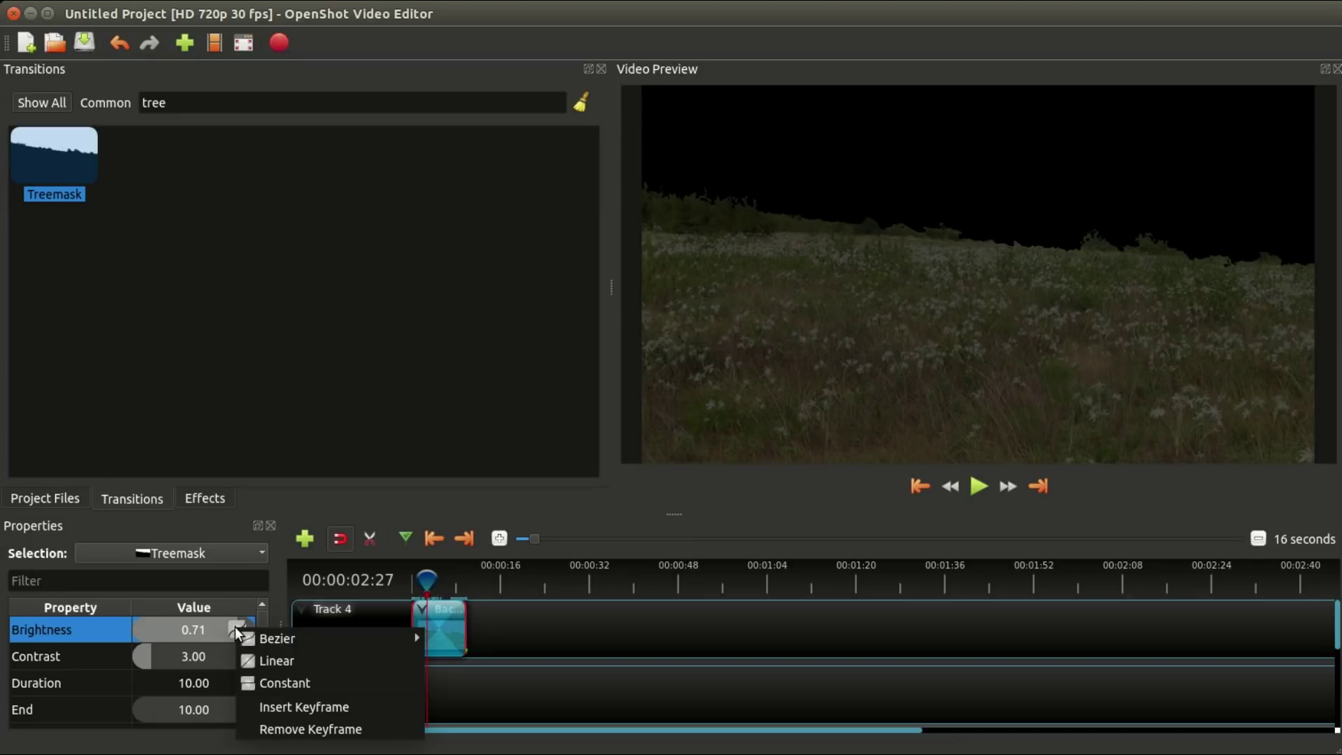
pyautogui.click(307, 729)
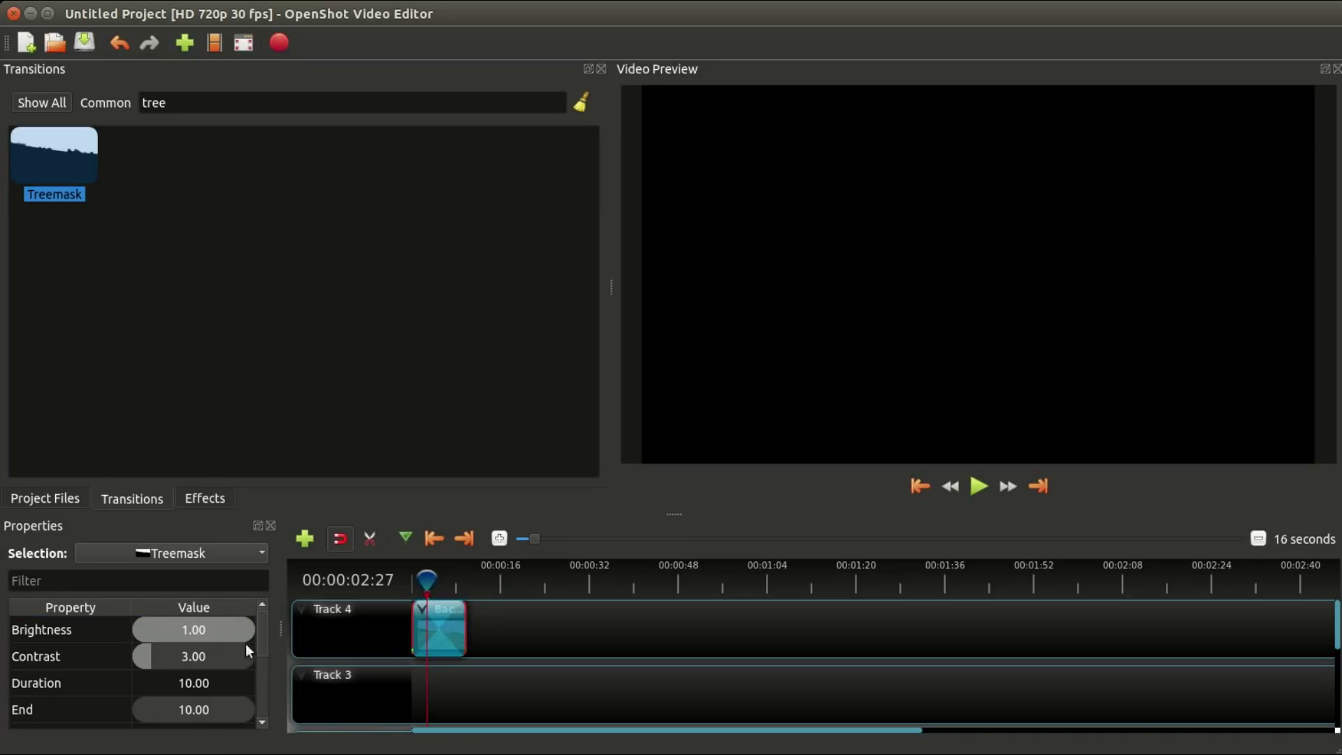
pyautogui.moveTo(428, 579)
pyautogui.mouseDown()
pyautogui.moveTo(455, 579)
pyautogui.moveTo(425, 579)
pyautogui.moveTo(439, 582)
pyautogui.mouseUp()
pyautogui.click(430, 535)
pyautogui.doubleClick(190, 628)
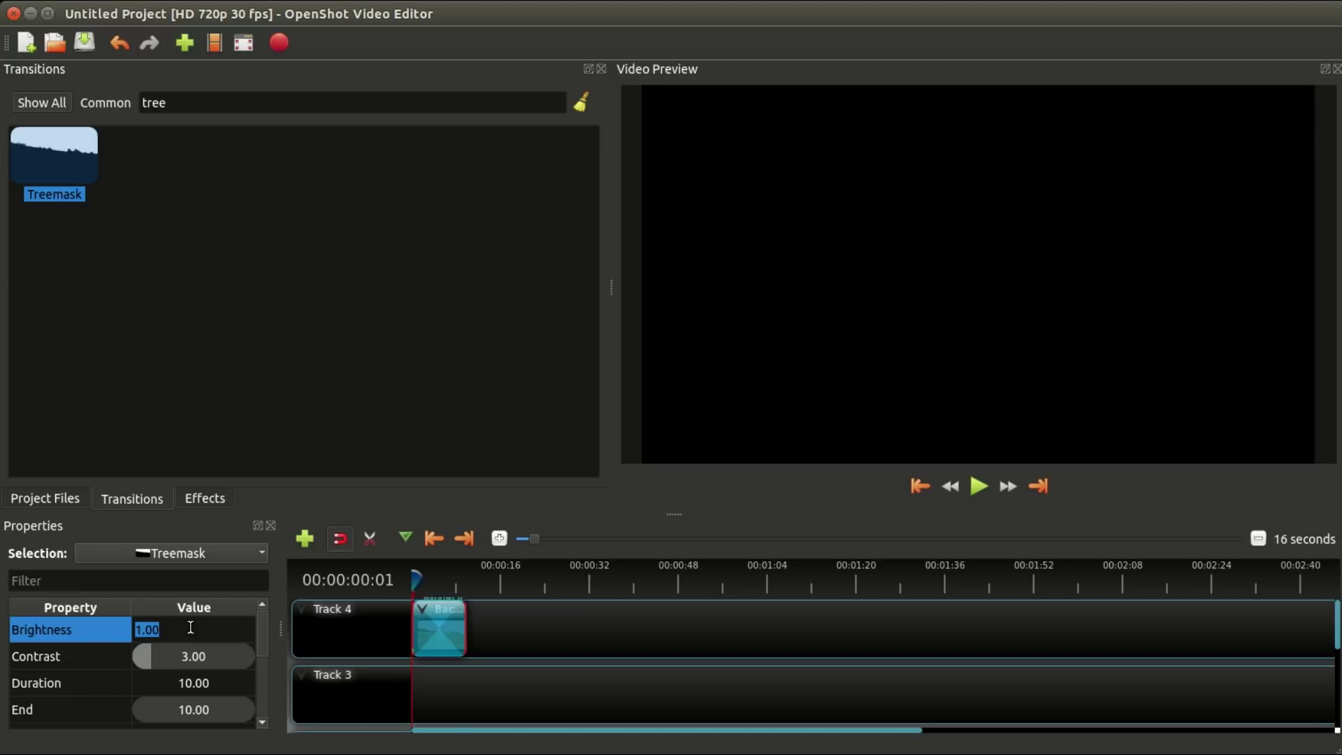
pyautogui.write('0')
pyautogui.press('Return')
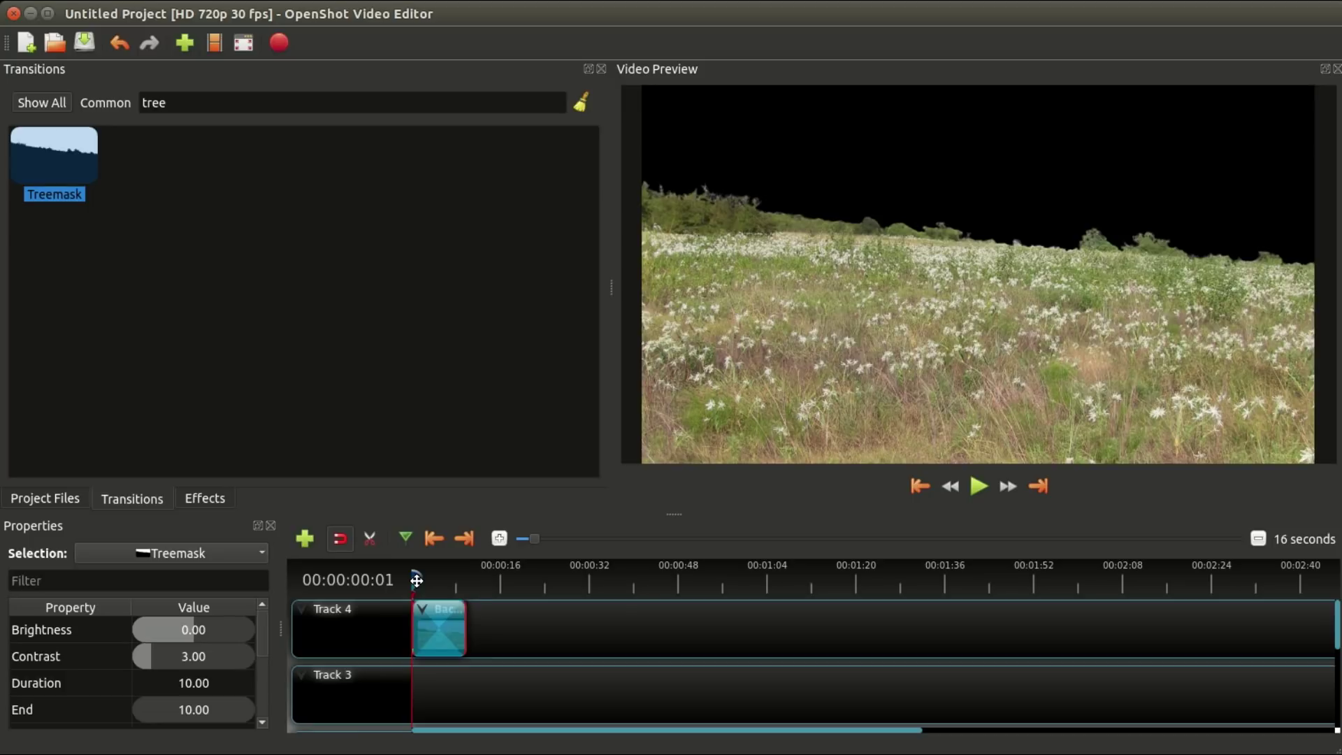
pyautogui.moveTo(417, 580)
pyautogui.mouseDown()
pyautogui.moveTo(455, 581)
pyautogui.moveTo(420, 581)
pyautogui.mouseUp()
# Drop massive_warp onto Track 3 beneath Background, then play and scrub to preview the video sky
pyautogui.click(57, 497)
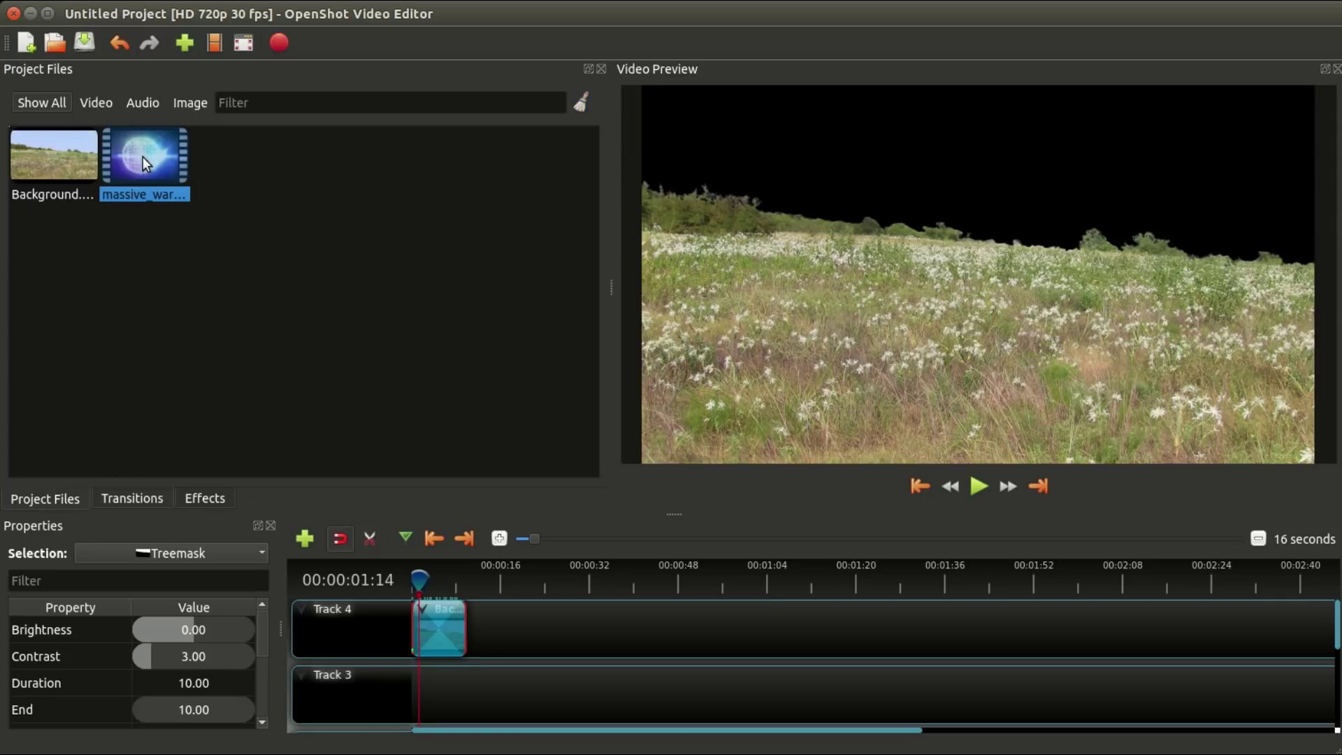
pyautogui.moveTo(143, 157); pyautogui.dragTo(407, 680)
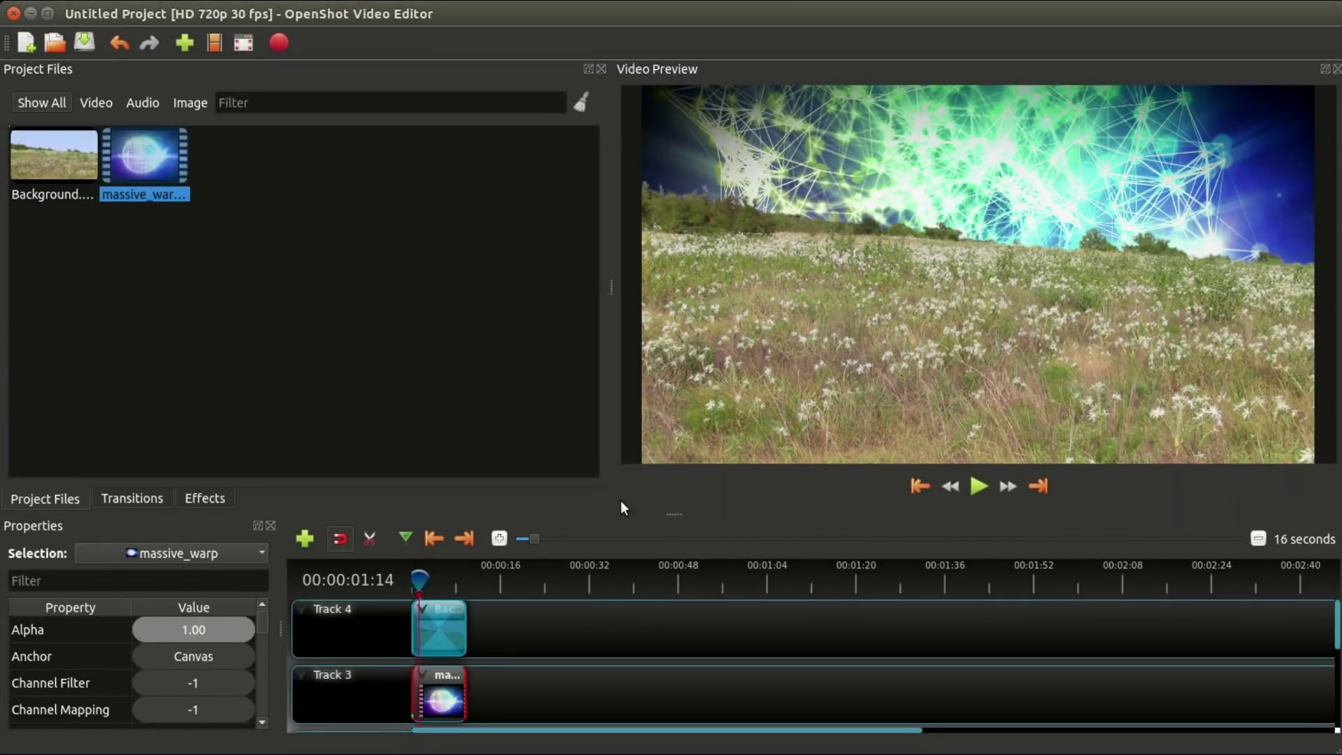
pyautogui.click(979, 485)
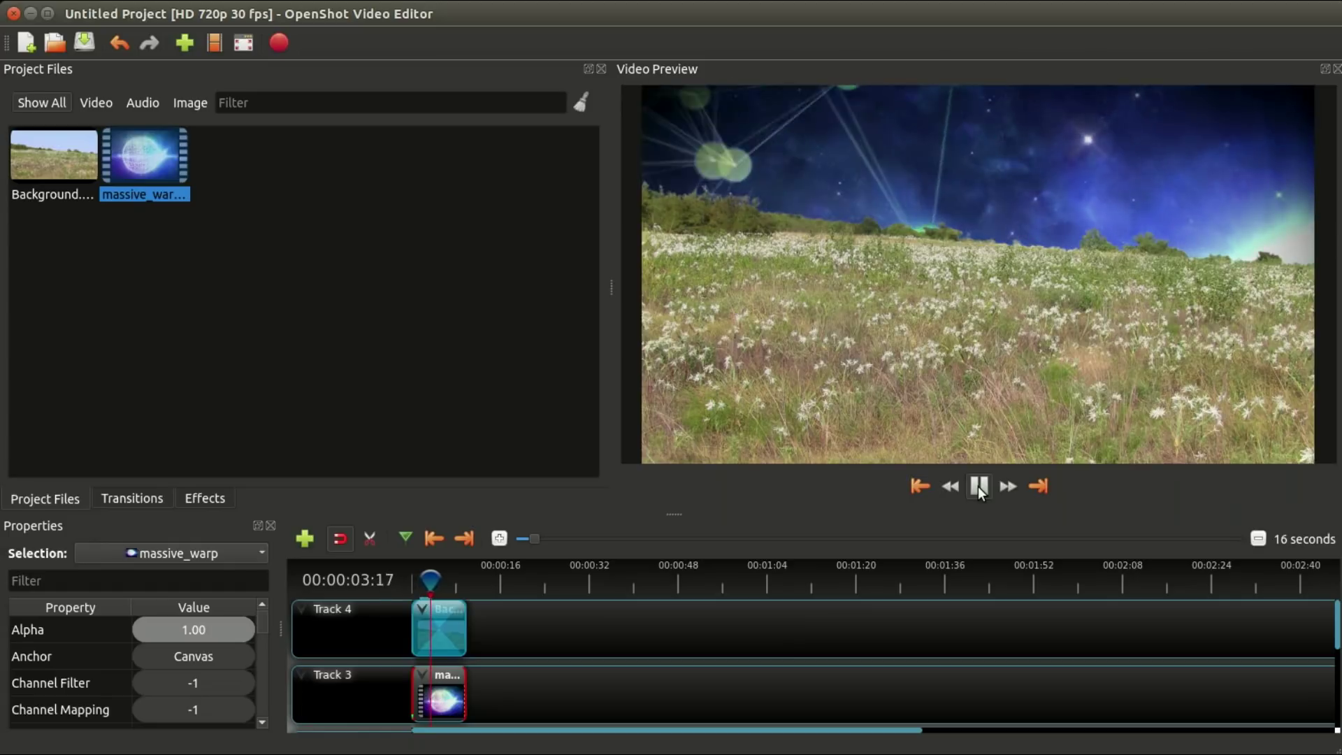
pyautogui.click(978, 485)
pyautogui.moveTo(433, 580)
pyautogui.mouseDown()
pyautogui.moveTo(457, 579)
pyautogui.moveTo(425, 578)
pyautogui.mouseUp()
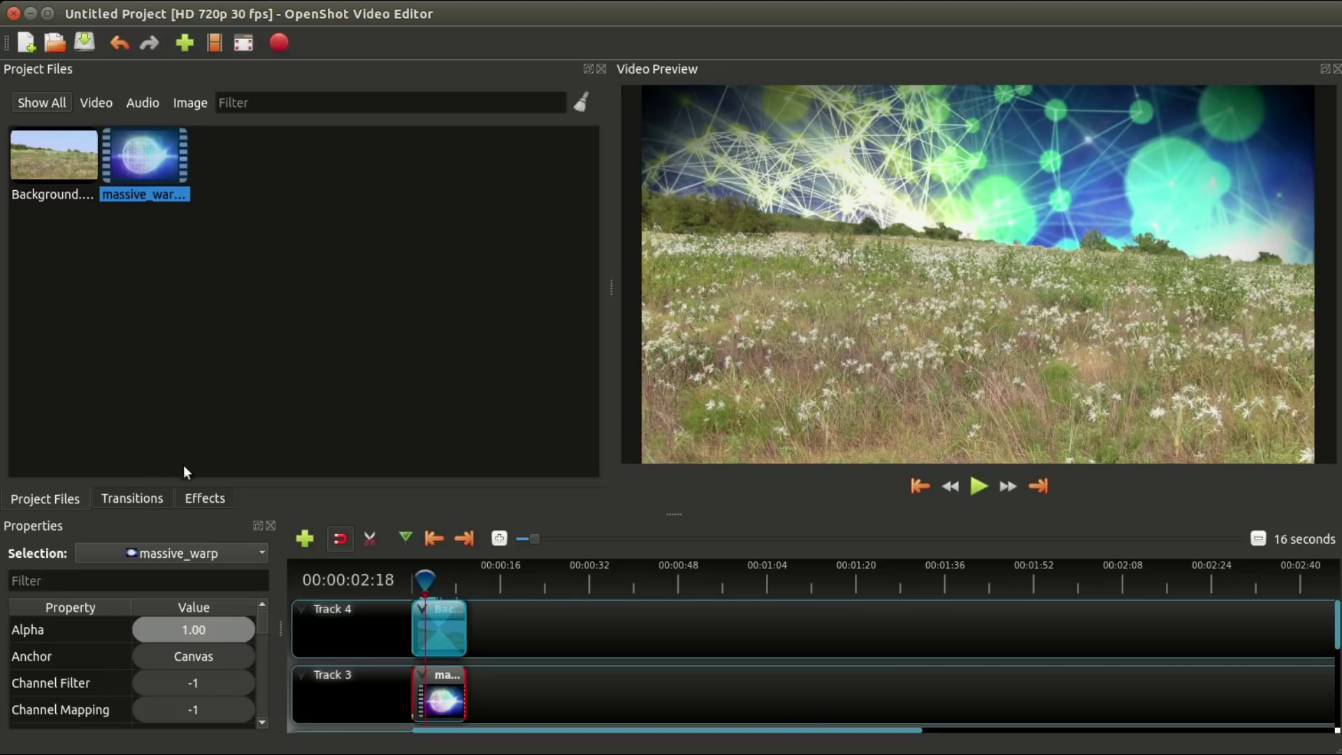
# Delete the Treemask transition from Track 4
pyautogui.click(158, 498)
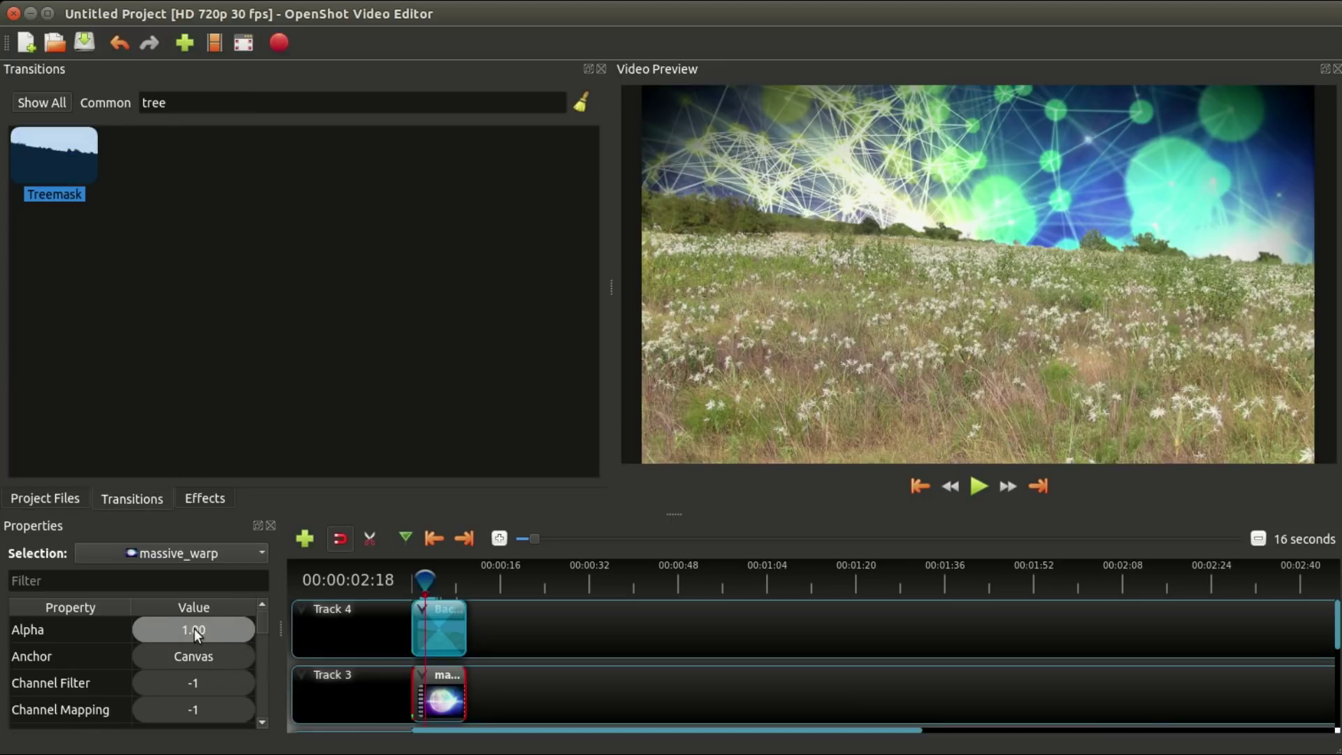
pyautogui.click(440, 631)
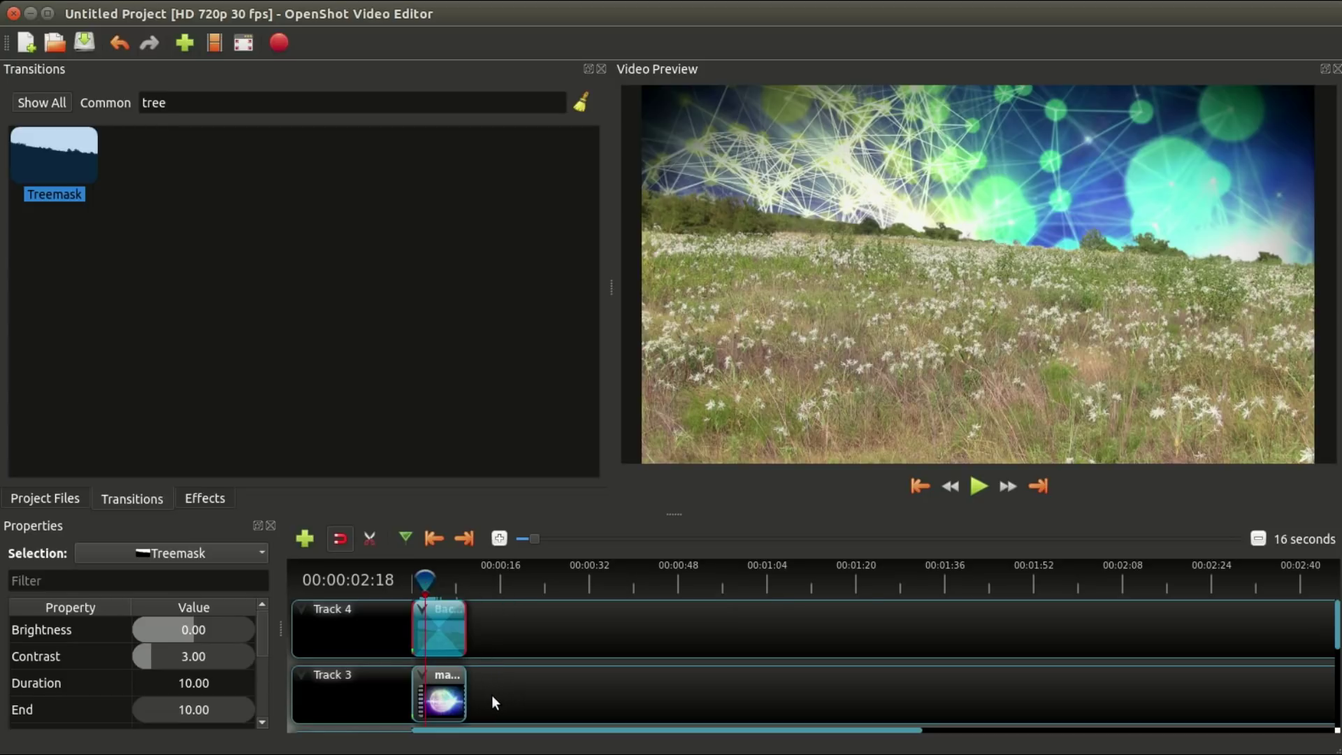
pyautogui.click(443, 627)
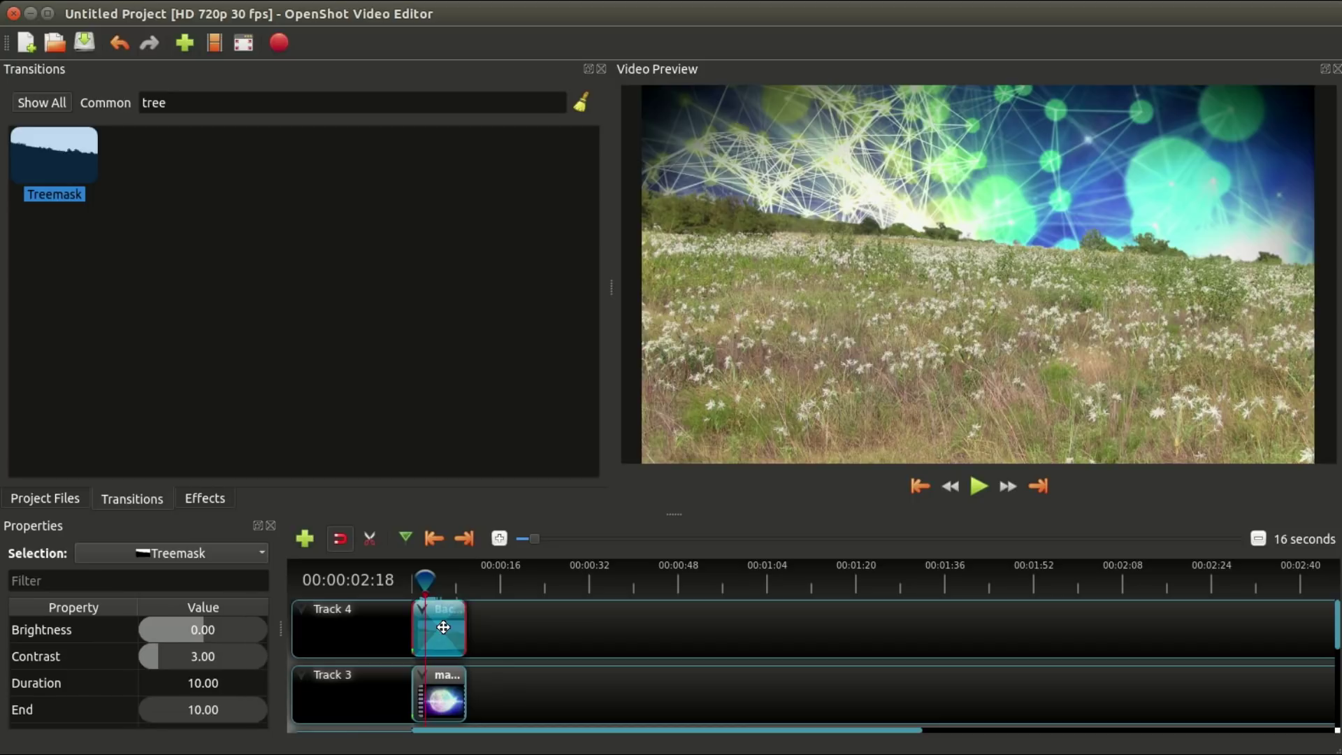
pyautogui.press('Delete')
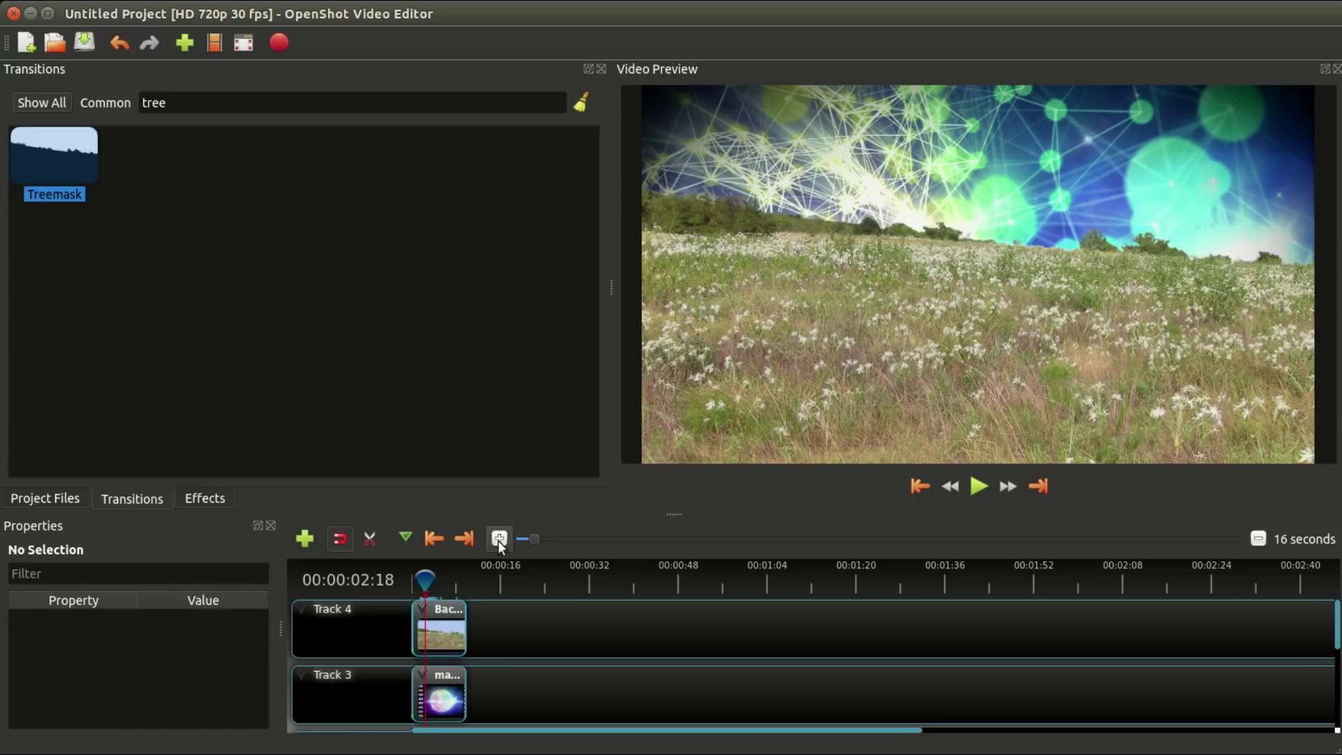
# Move massive_warp from Track 3 onto Track 4 after the field photo, then preview the overlap
pyautogui.moveTo(439, 578); pyautogui.dragTo(445, 577)
pyautogui.moveTo(424, 699); pyautogui.dragTo(467, 622)
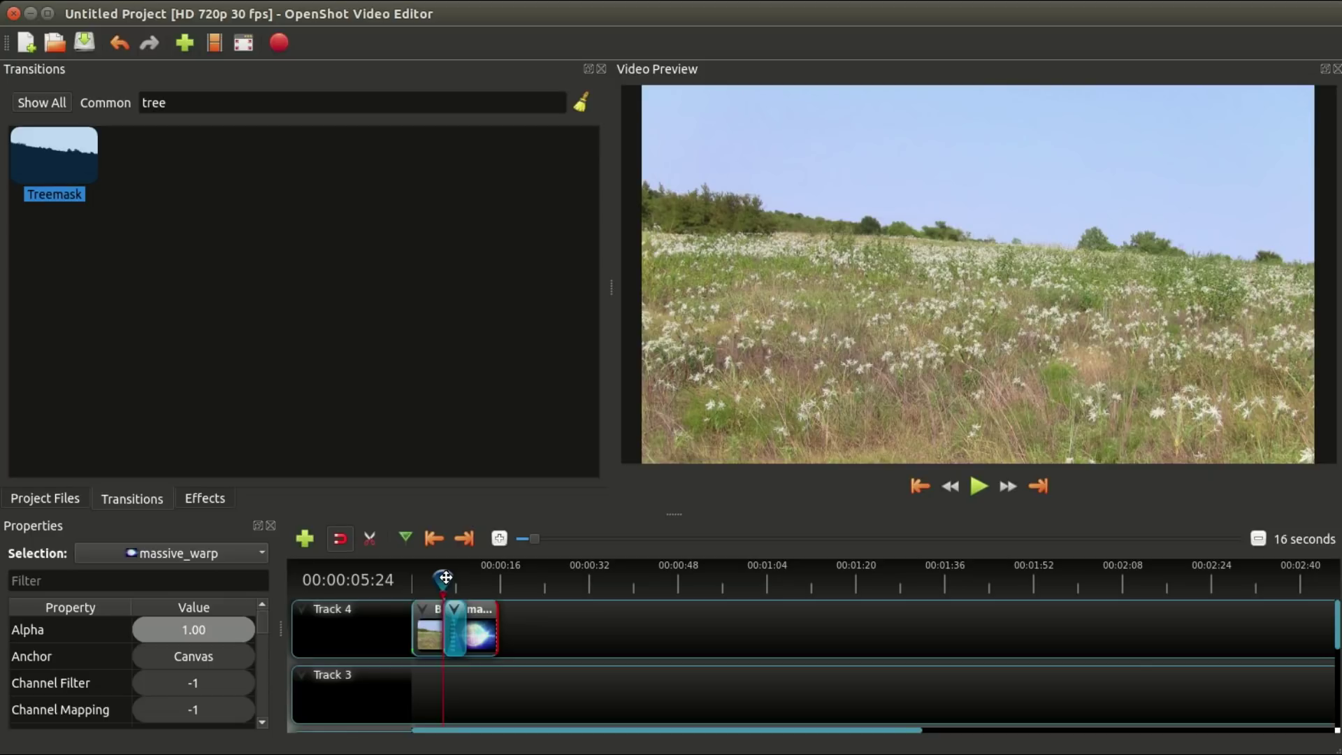
pyautogui.moveTo(446, 578)
pyautogui.mouseDown()
pyautogui.moveTo(463, 578)
pyautogui.moveTo(434, 575)
pyautogui.mouseUp()
# Clear the transitions filter and drop Hatched 2 onto the Background–massive_warp overlap on Track 4
pyautogui.click(457, 624)
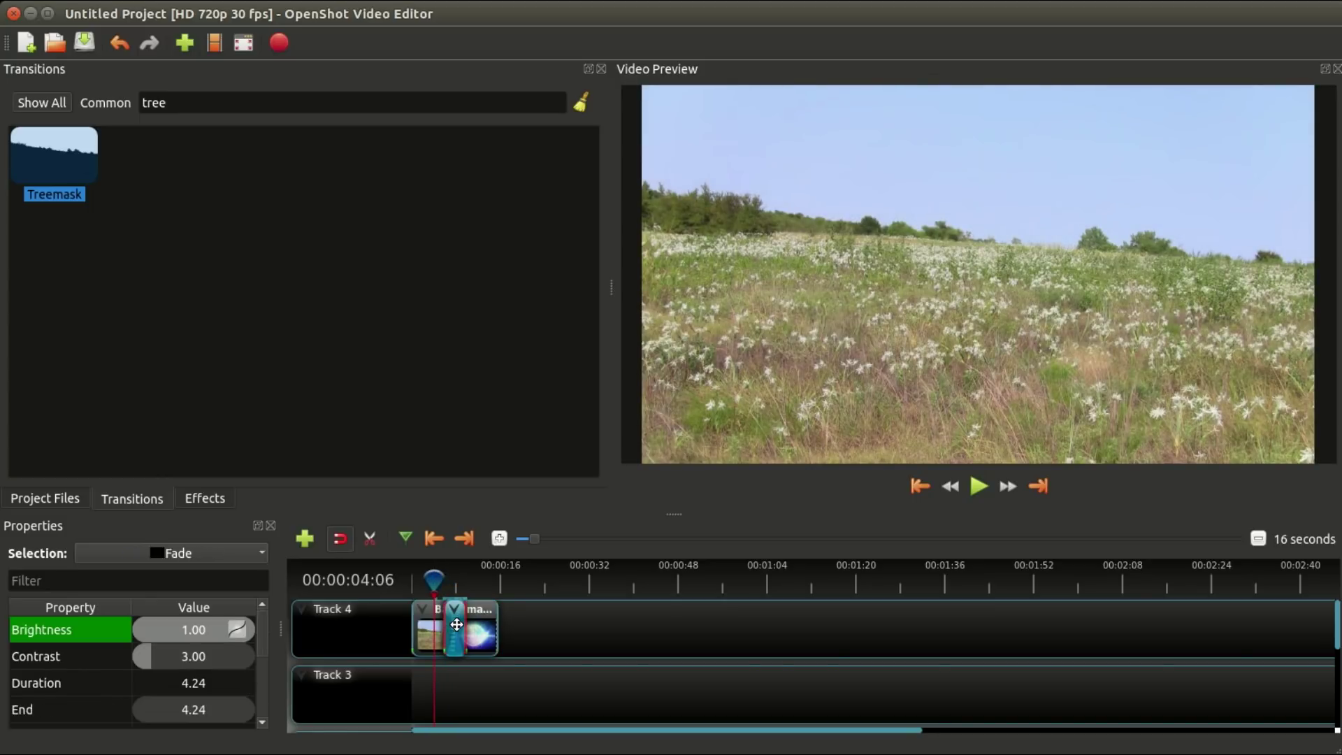
pyautogui.click(456, 624)
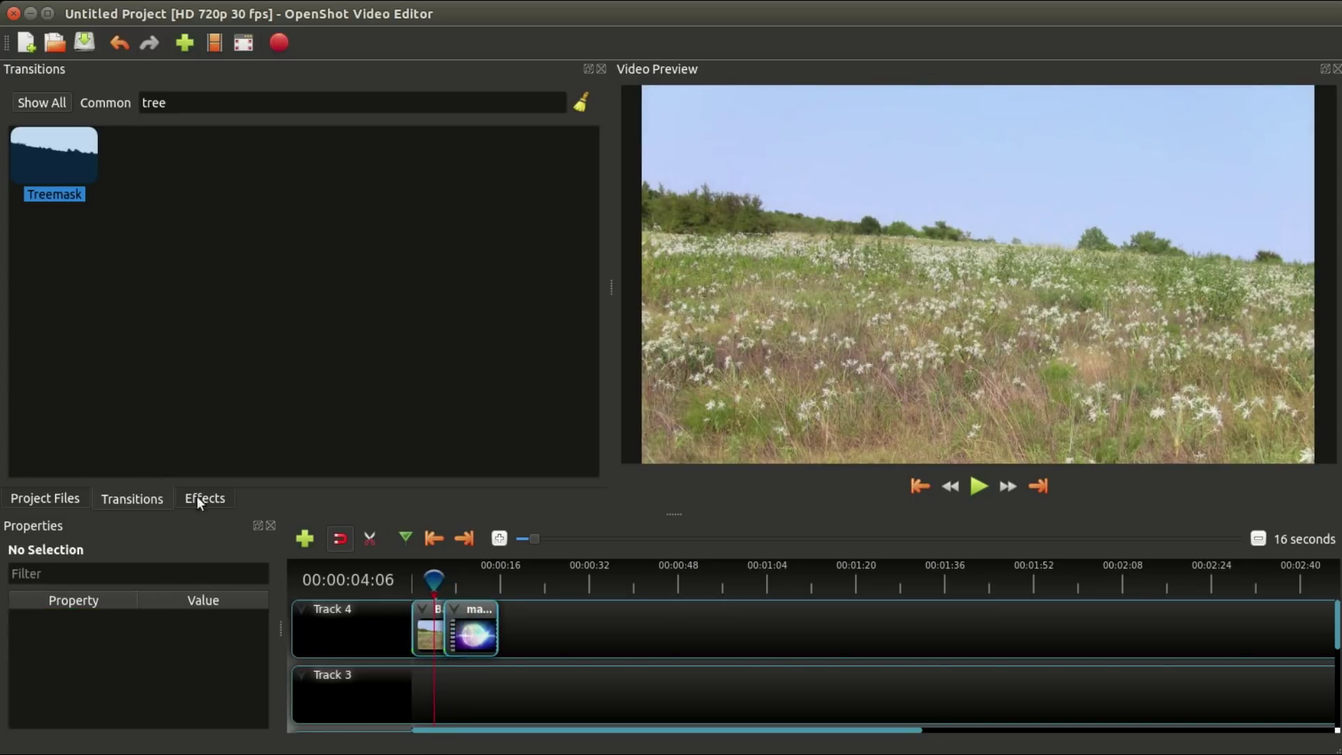
pyautogui.click(581, 102)
pyautogui.scroll(-5, 291, 286)
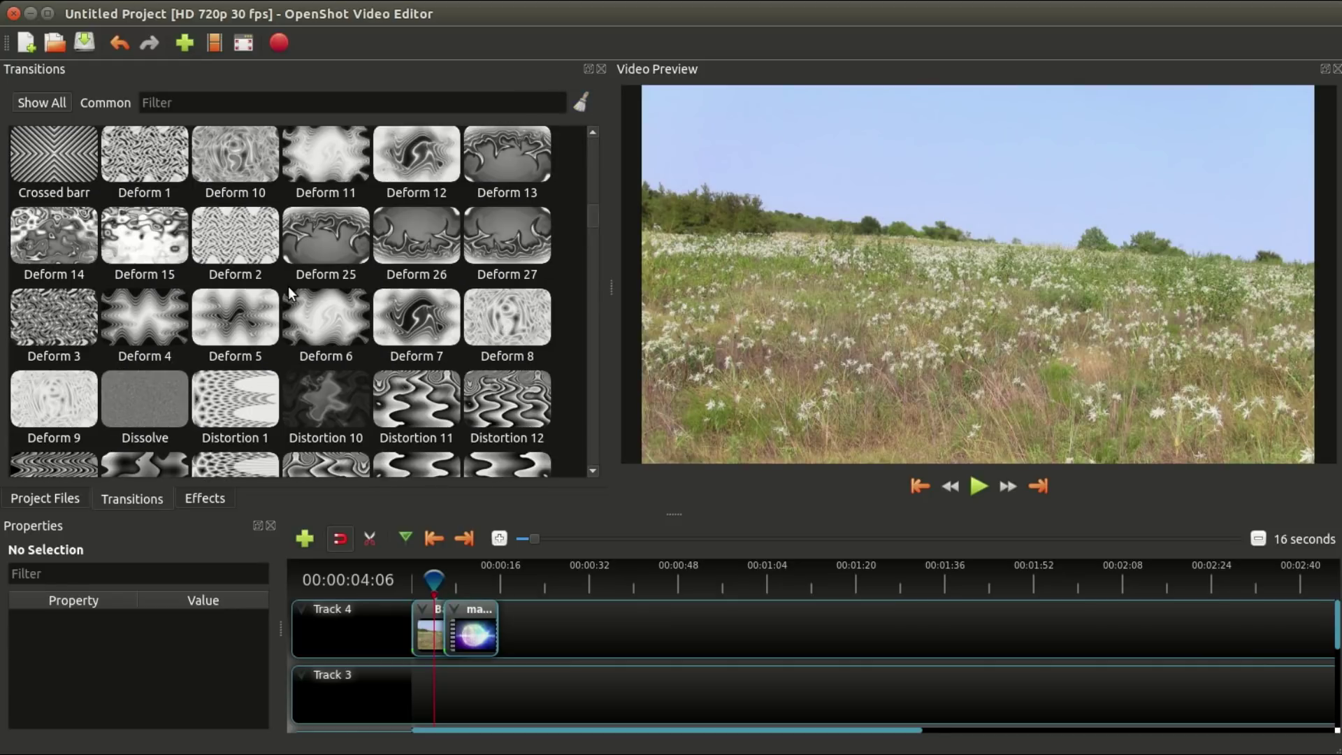
pyautogui.scroll(-5, 308, 310)
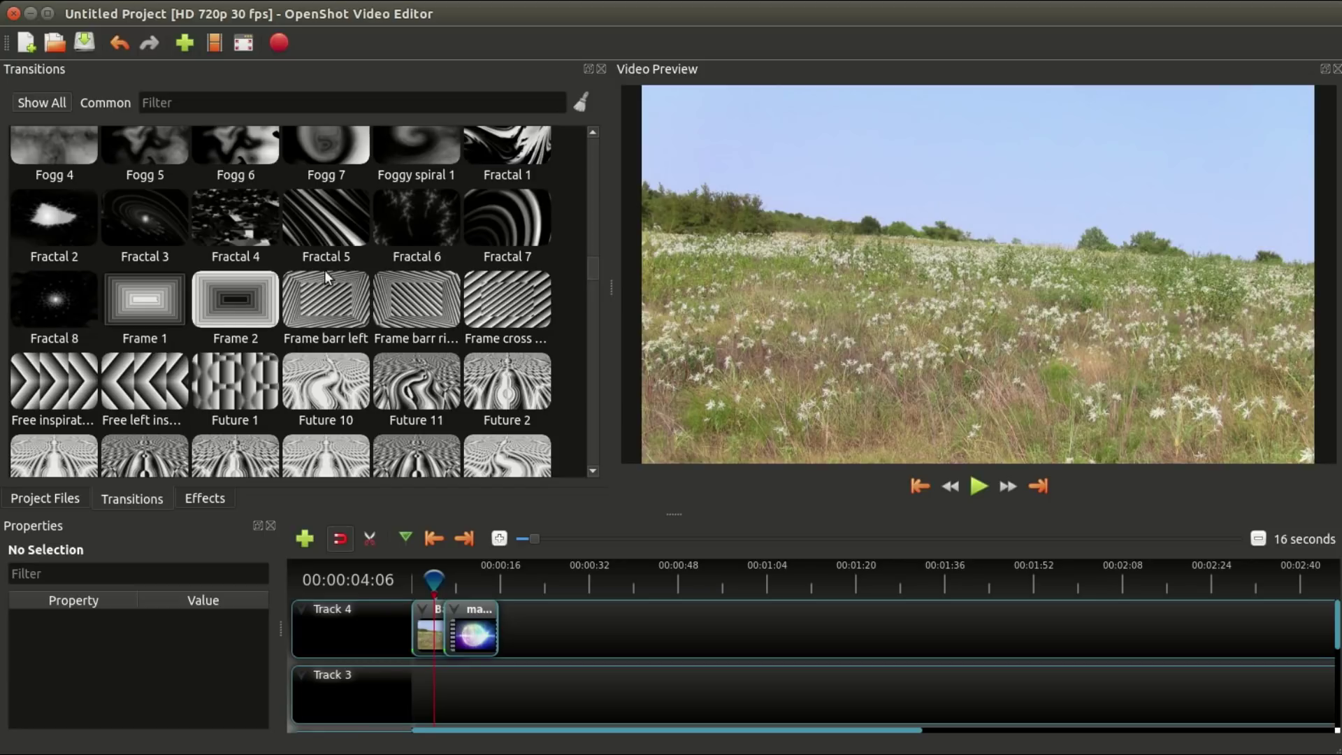
pyautogui.scroll(-3, 228, 305)
pyautogui.click(227, 304)
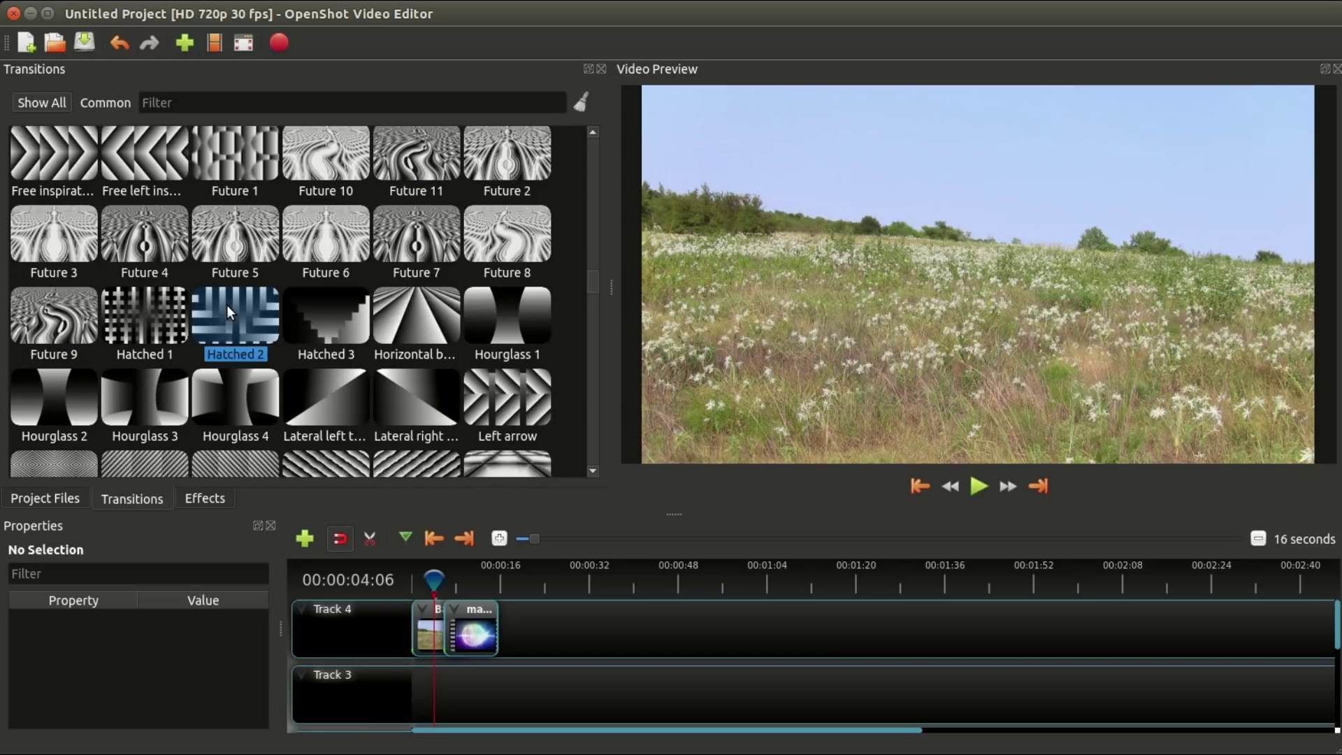
pyautogui.moveTo(227, 305)
pyautogui.mouseDown()
pyautogui.moveTo(354, 389)
pyautogui.moveTo(531, 552)
pyautogui.moveTo(571, 625)
pyautogui.moveTo(468, 632)
pyautogui.moveTo(471, 620)
pyautogui.mouseUp()
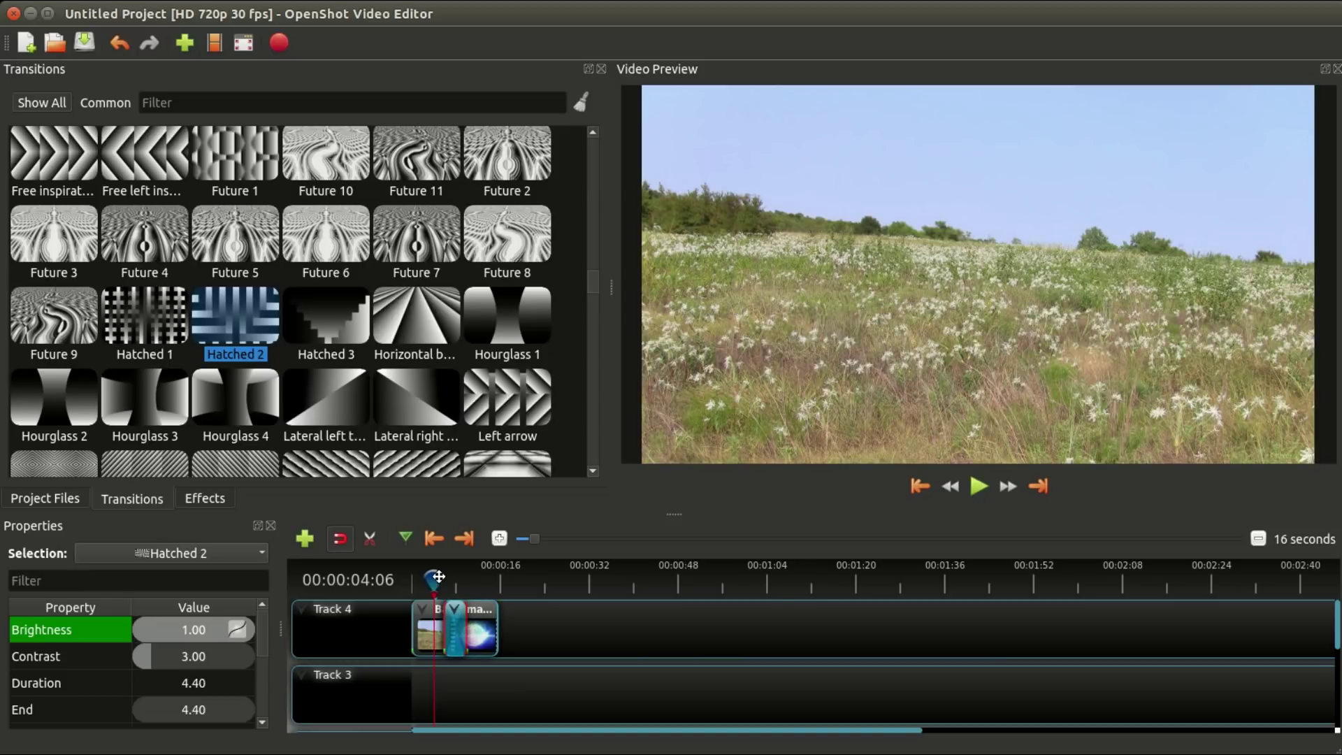
# Zoom the timeline in and trim Hatched 2's end to a 4.32-second duration
pyautogui.moveTo(434, 579); pyautogui.dragTo(449, 577)
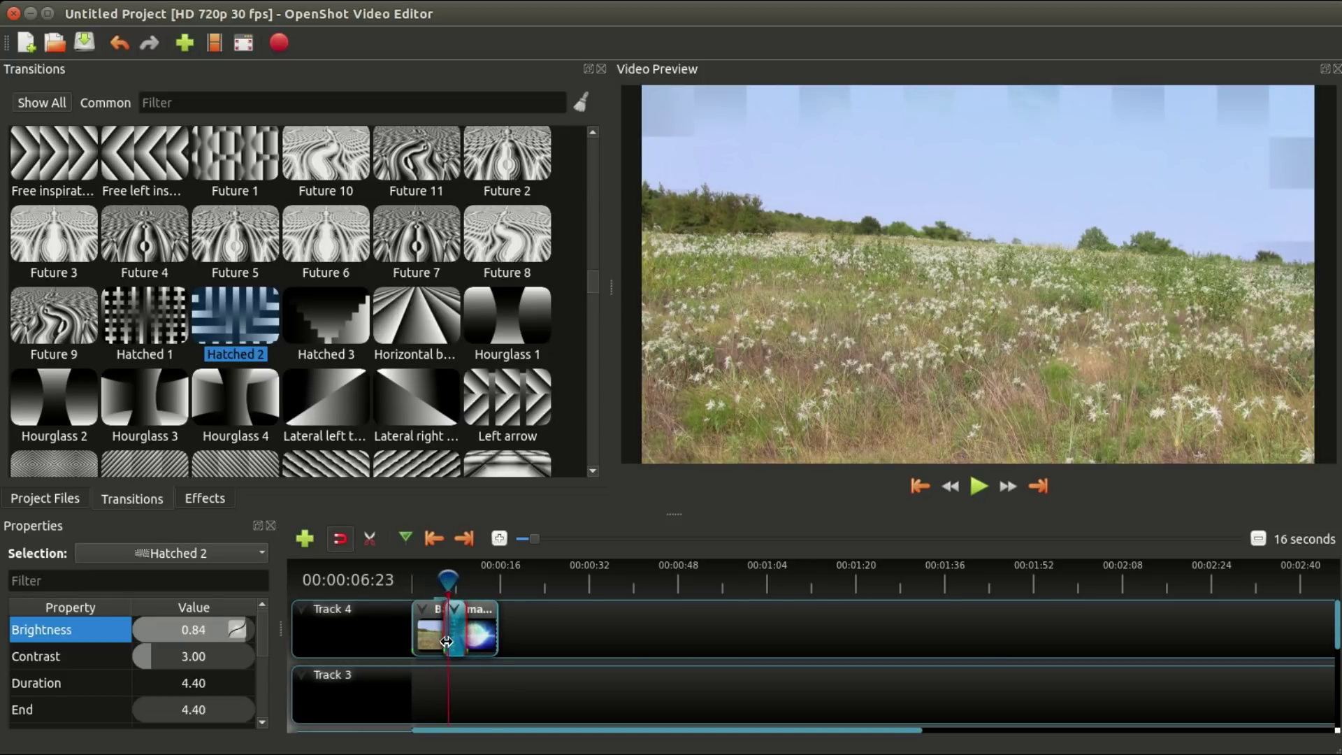
pyautogui.scroll(5, 446, 642)
pyautogui.hscroll(-5, 816, 645)
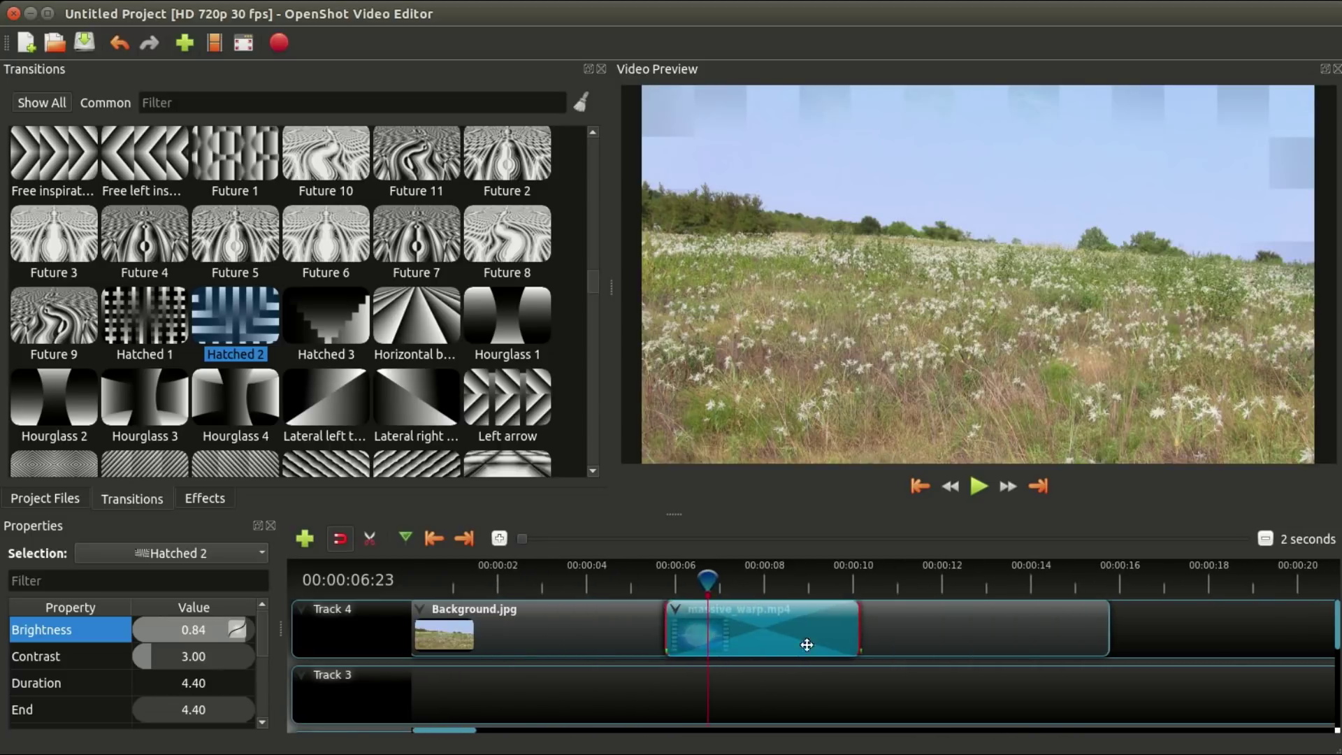
pyautogui.moveTo(859, 625)
pyautogui.mouseDown()
pyautogui.moveTo(819, 625)
pyautogui.moveTo(859, 622)
pyautogui.mouseUp()
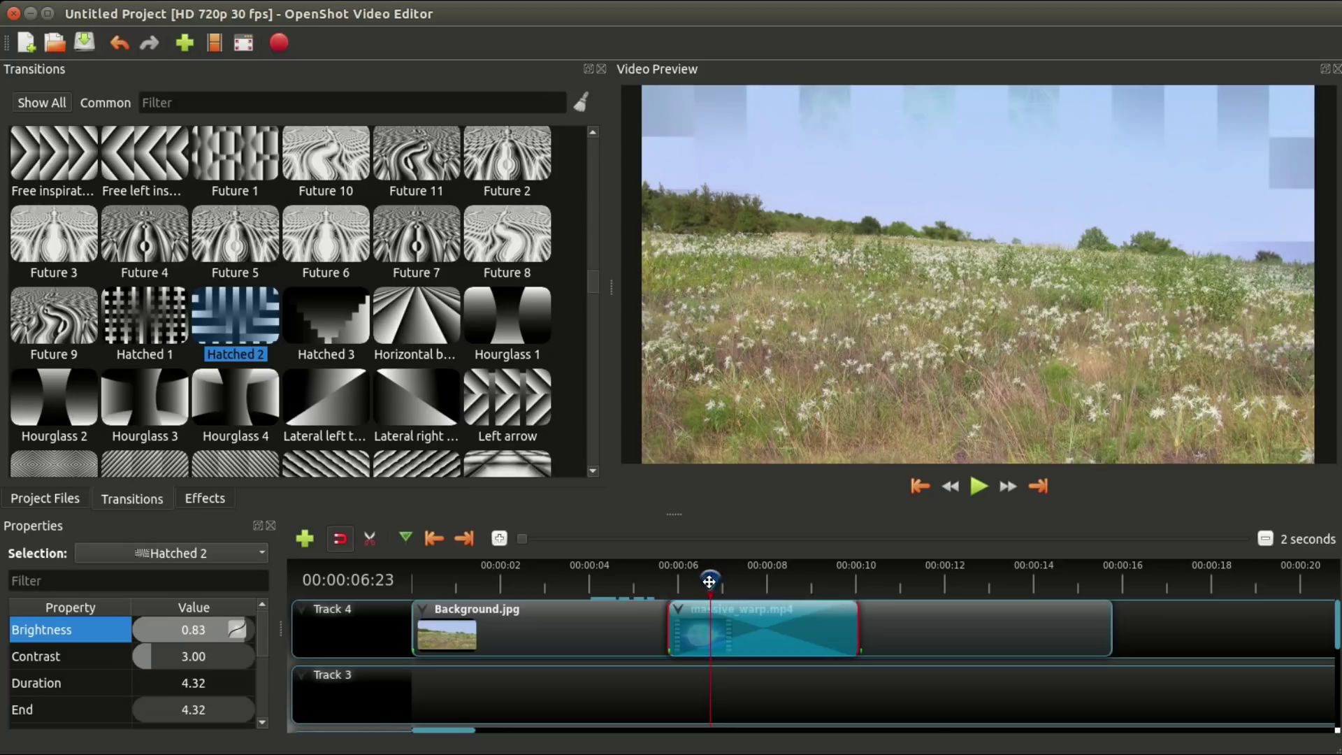
# Scrub from 00:00:05:26 to 00:00:06:25 to preview the striped field-to-network blend
pyautogui.moveTo(710, 581); pyautogui.dragTo(790, 569)
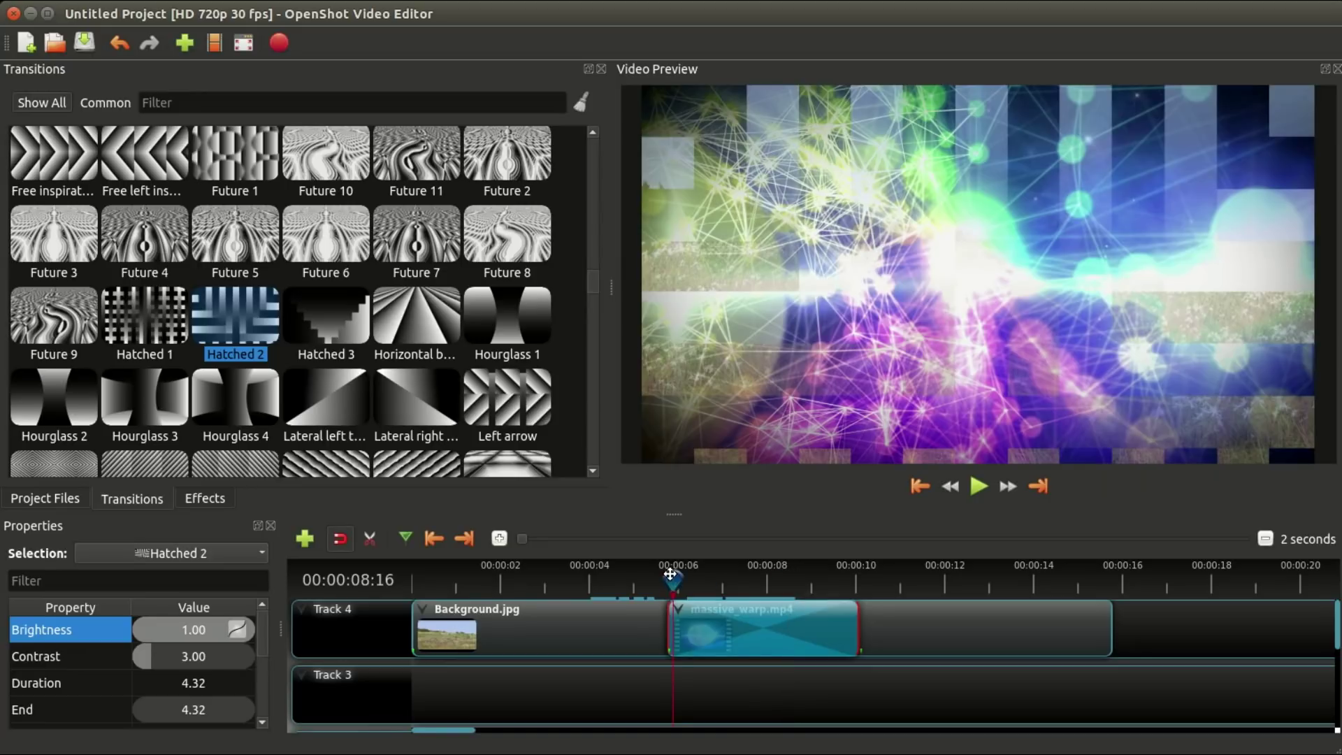
pyautogui.click(677, 581)
pyautogui.moveTo(669, 580)
pyautogui.mouseDown()
pyautogui.moveTo(853, 578)
pyautogui.moveTo(715, 556)
pyautogui.moveTo(764, 560)
pyautogui.mouseUp()
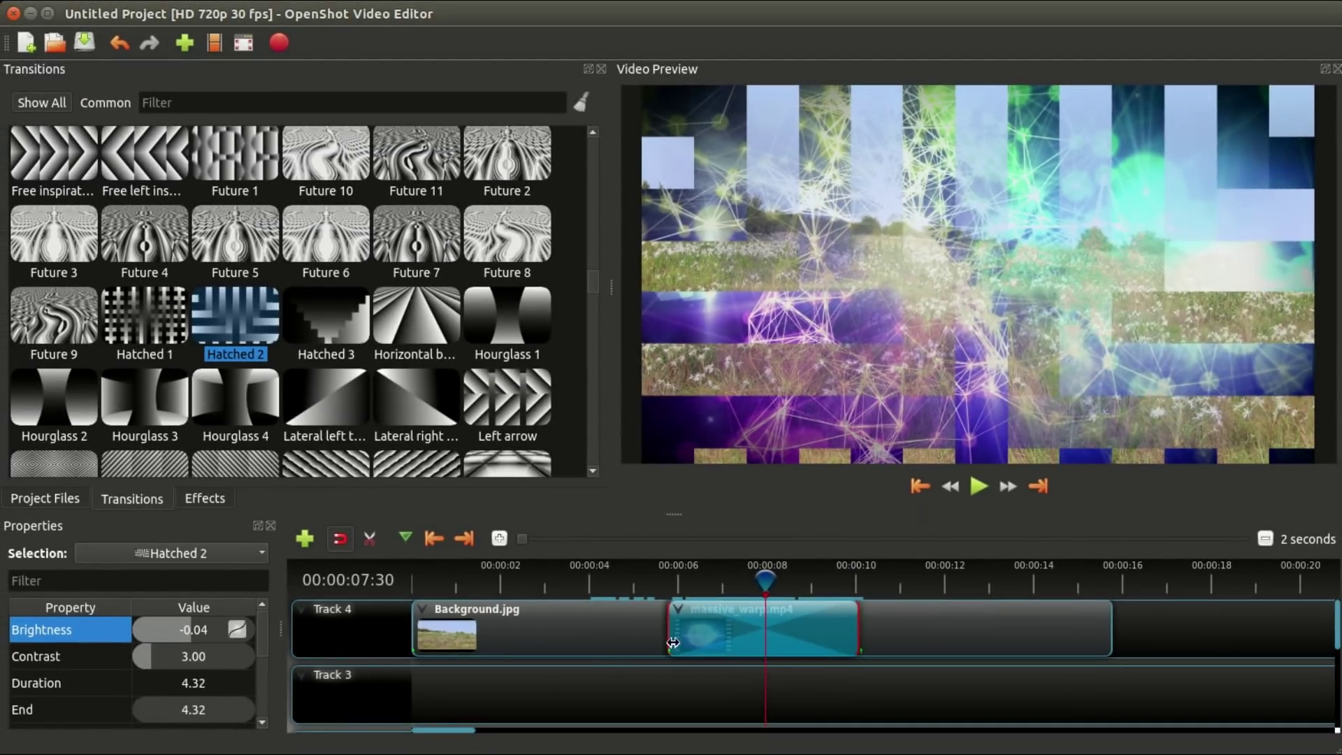
# Reverse Hatched 2 and scrub around 00:00:05:25 to check the field photo reappears
pyautogui.rightClick(680, 616)
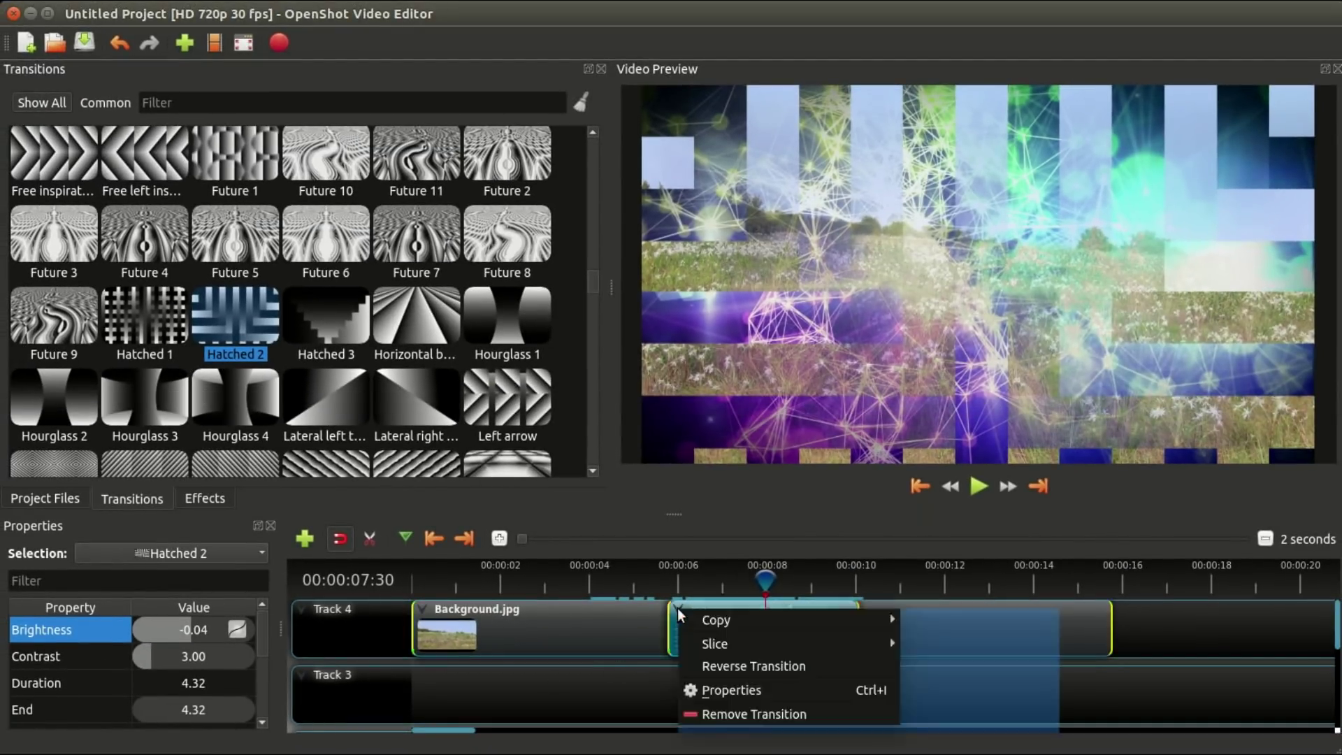
pyautogui.click(736, 664)
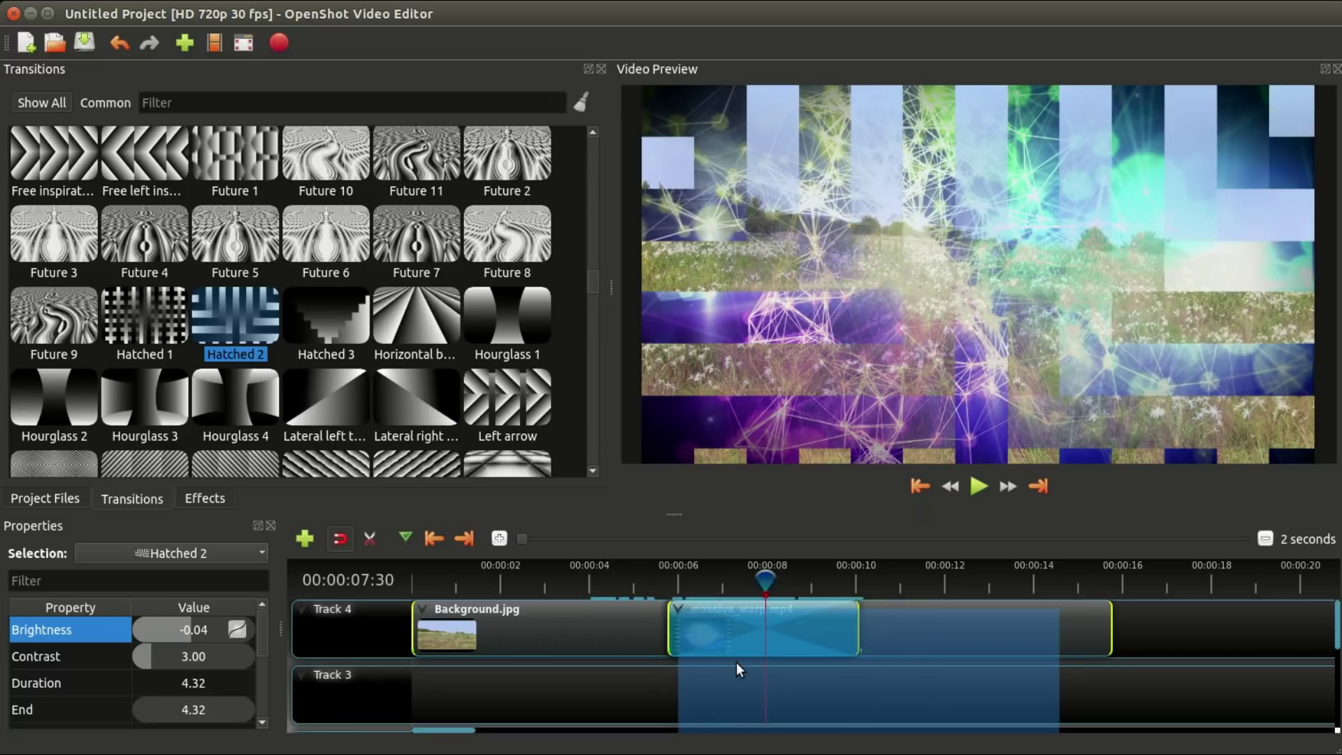
pyautogui.click(669, 580)
pyautogui.moveTo(667, 578); pyautogui.dragTo(813, 581)
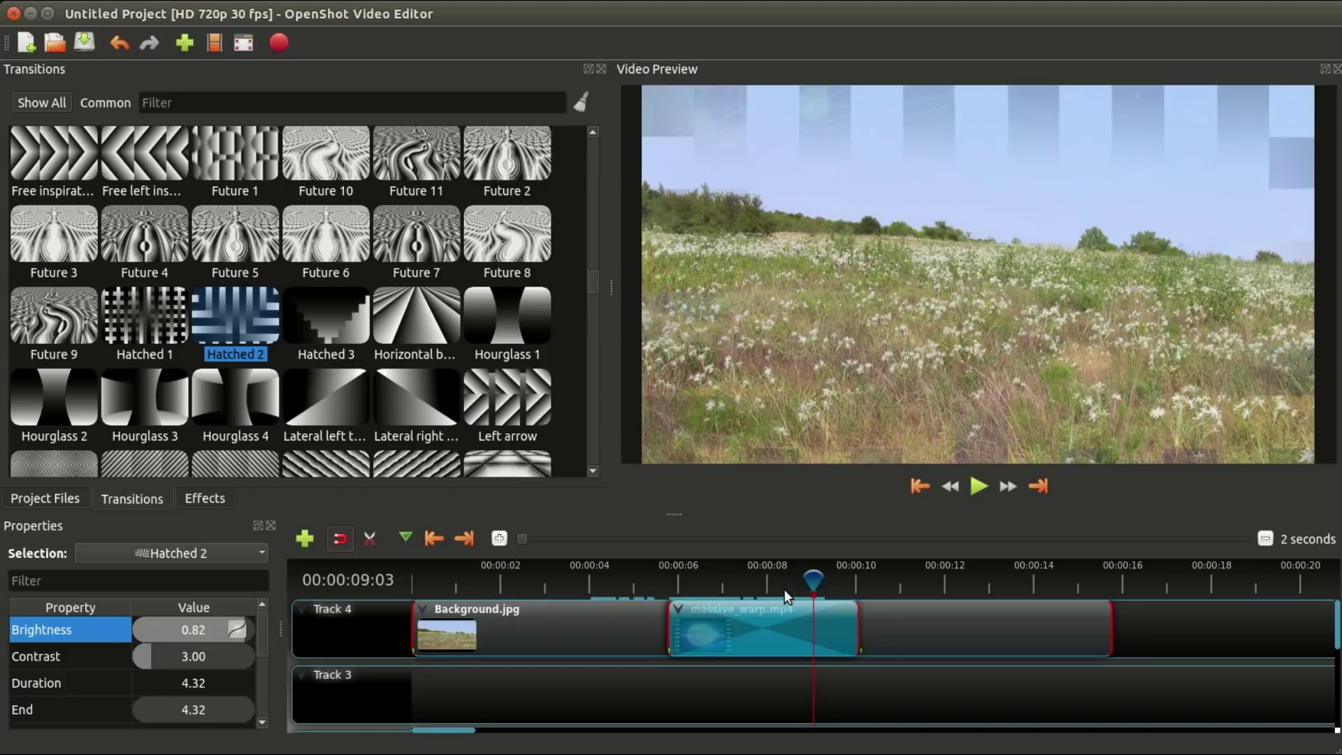
pyautogui.moveTo(813, 581); pyautogui.dragTo(726, 584)
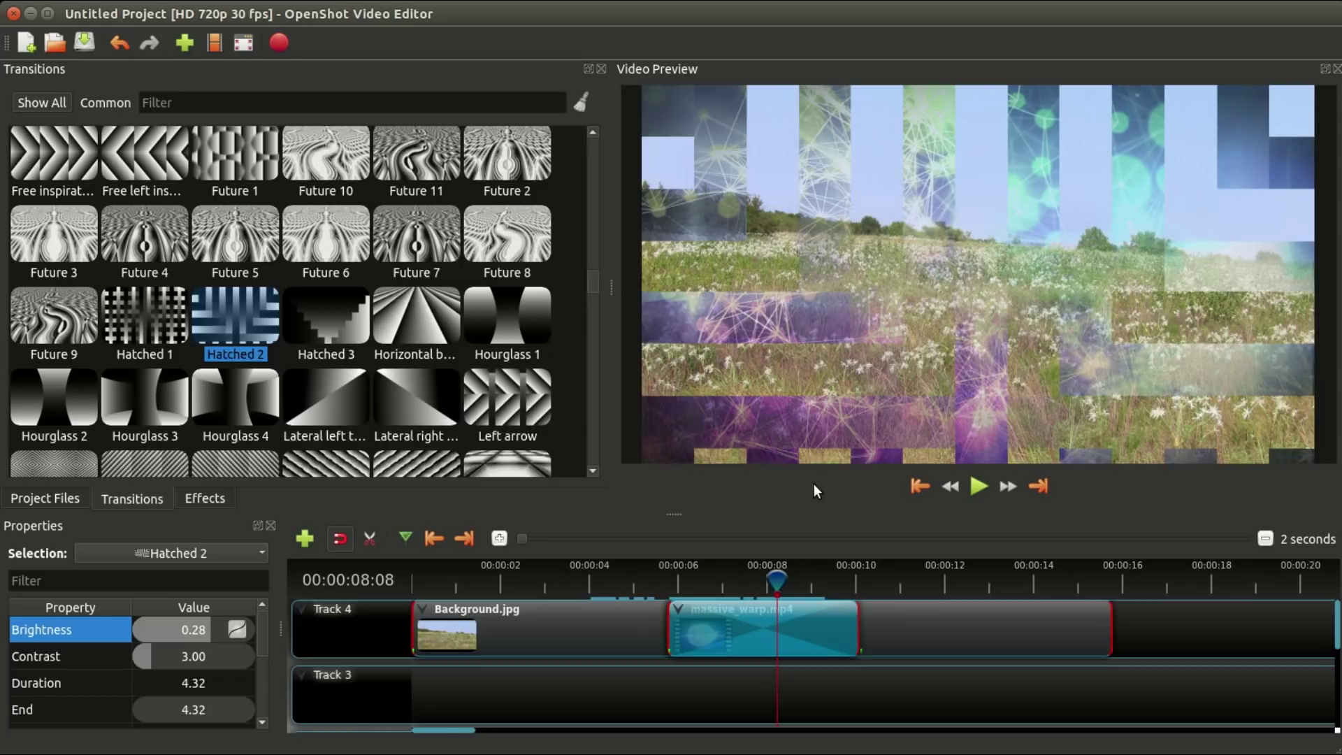
pyautogui.click(722, 576)
pyautogui.click(780, 587)
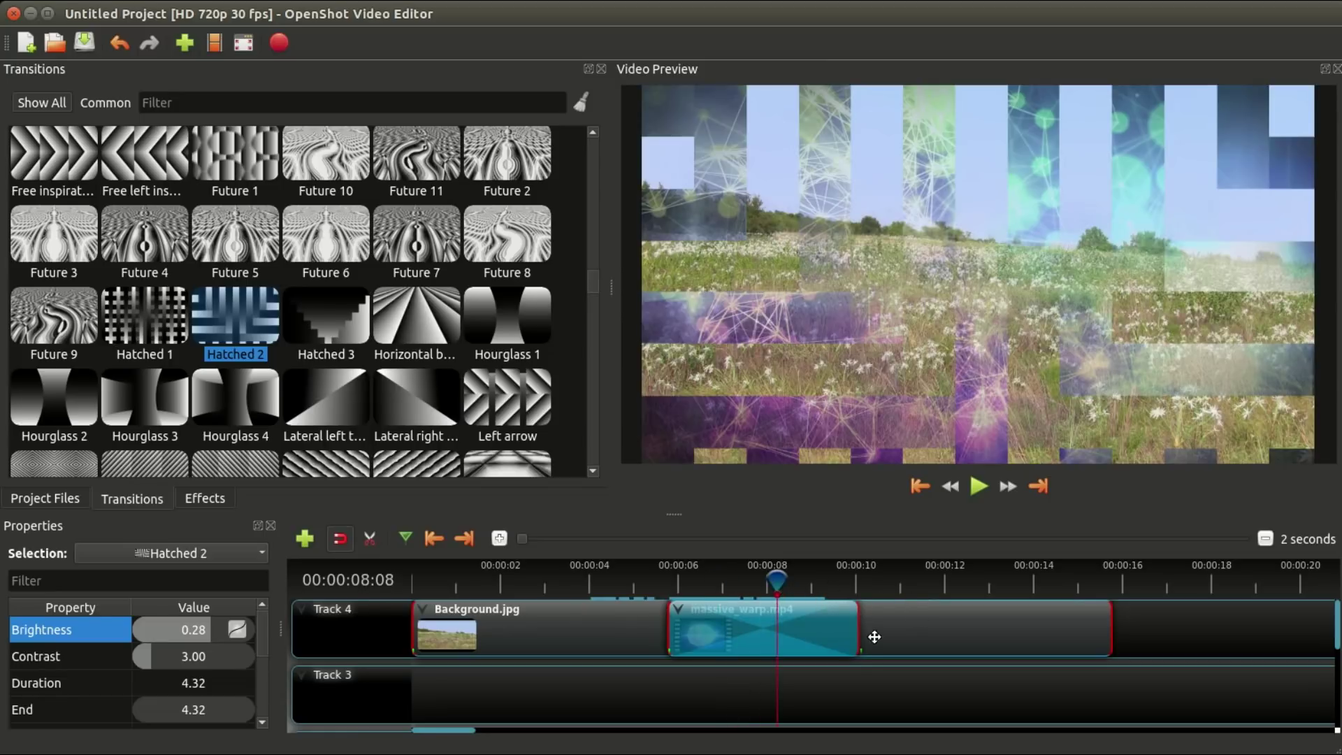
pyautogui.click(699, 567)
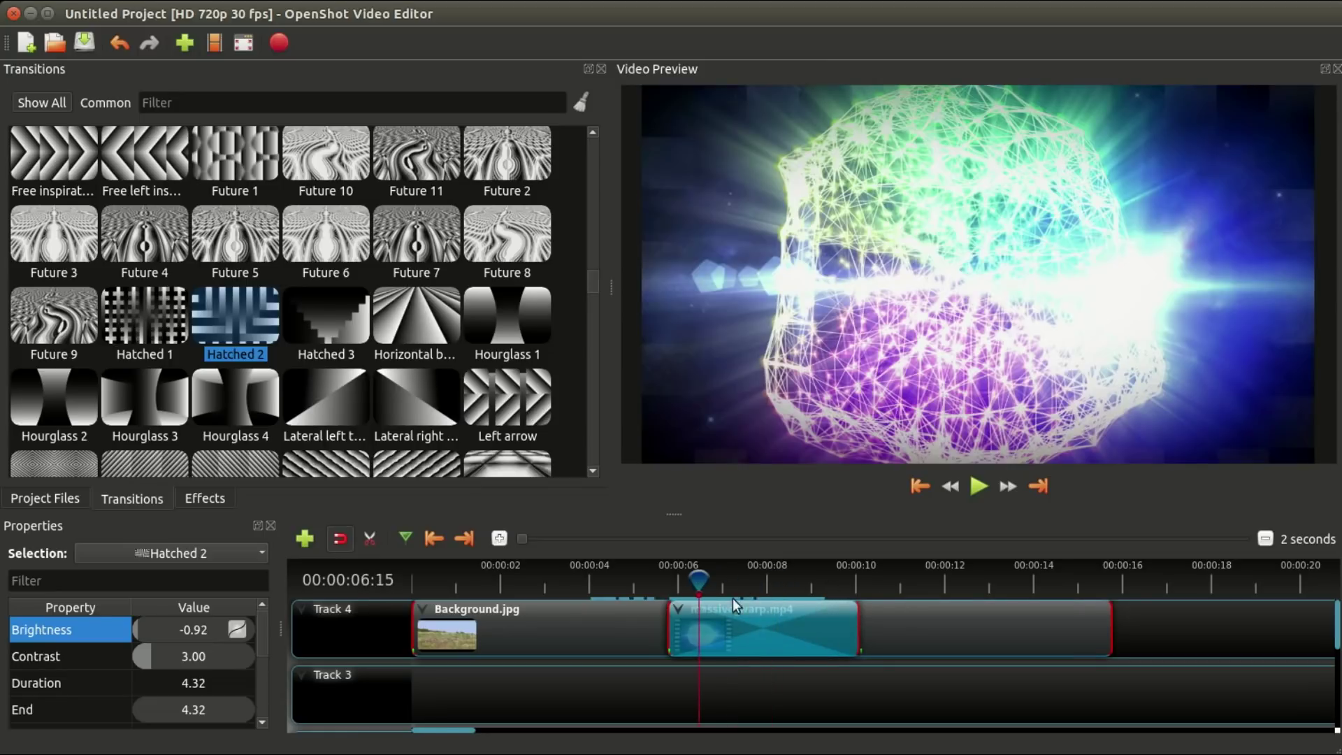
pyautogui.click(762, 575)
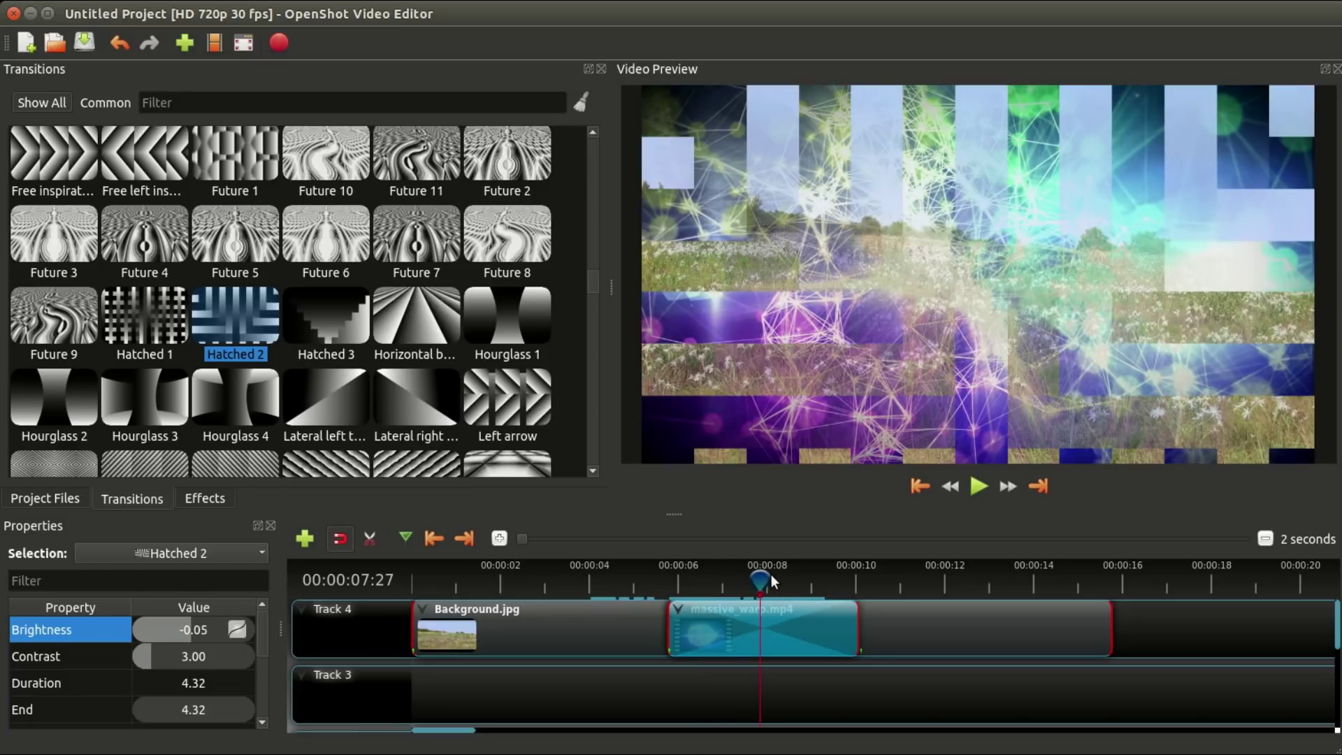